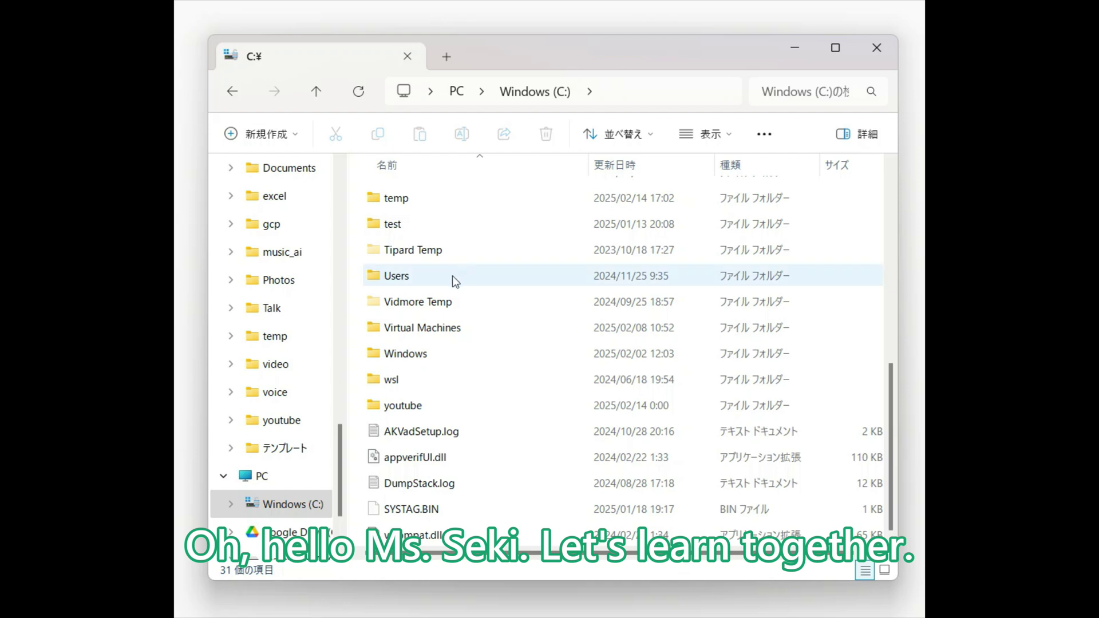
# Open the AppData\Local folder inside the user's profile folder under Users on drive C
pyautogui.click(421, 279)
pyautogui.doubleClick(421, 279)
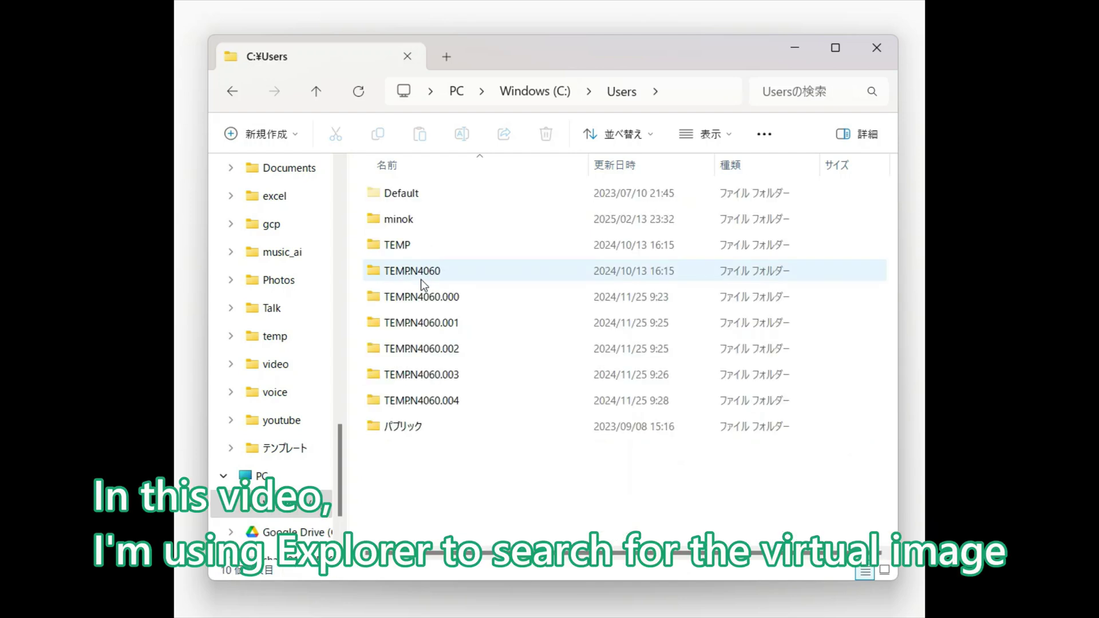
pyautogui.click(408, 223)
pyautogui.doubleClick(406, 219)
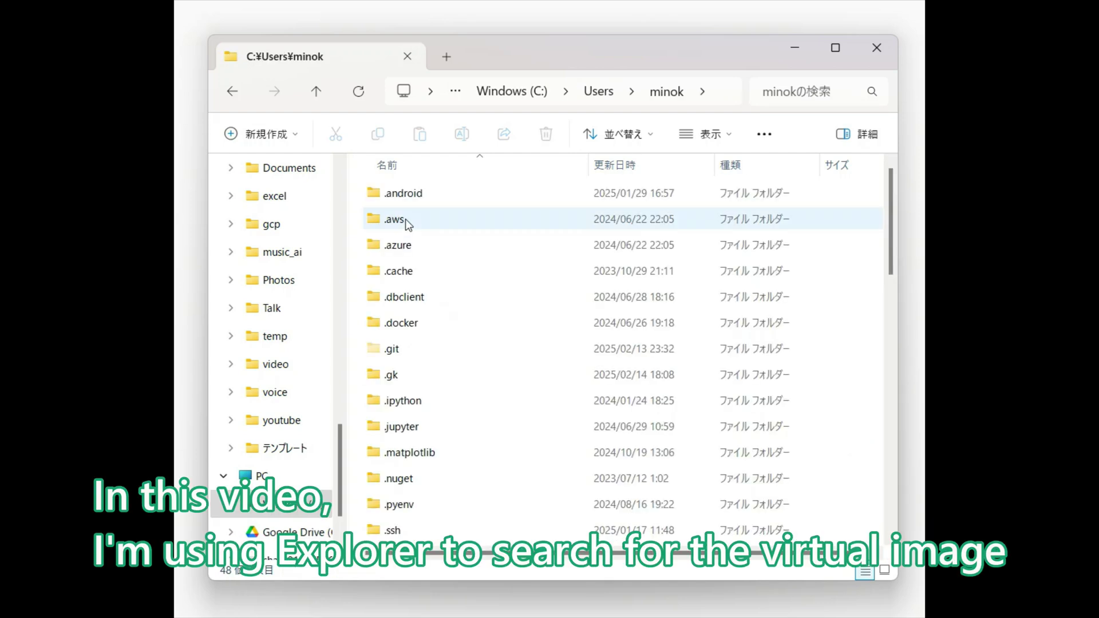
pyautogui.scroll(-3, 413, 236)
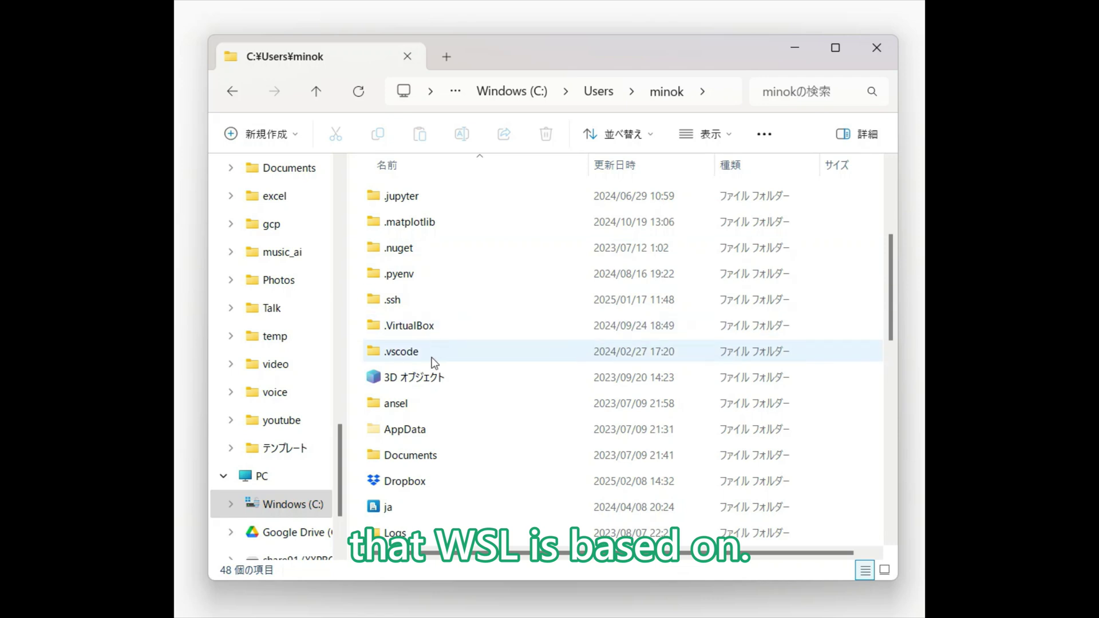
pyautogui.doubleClick(411, 429)
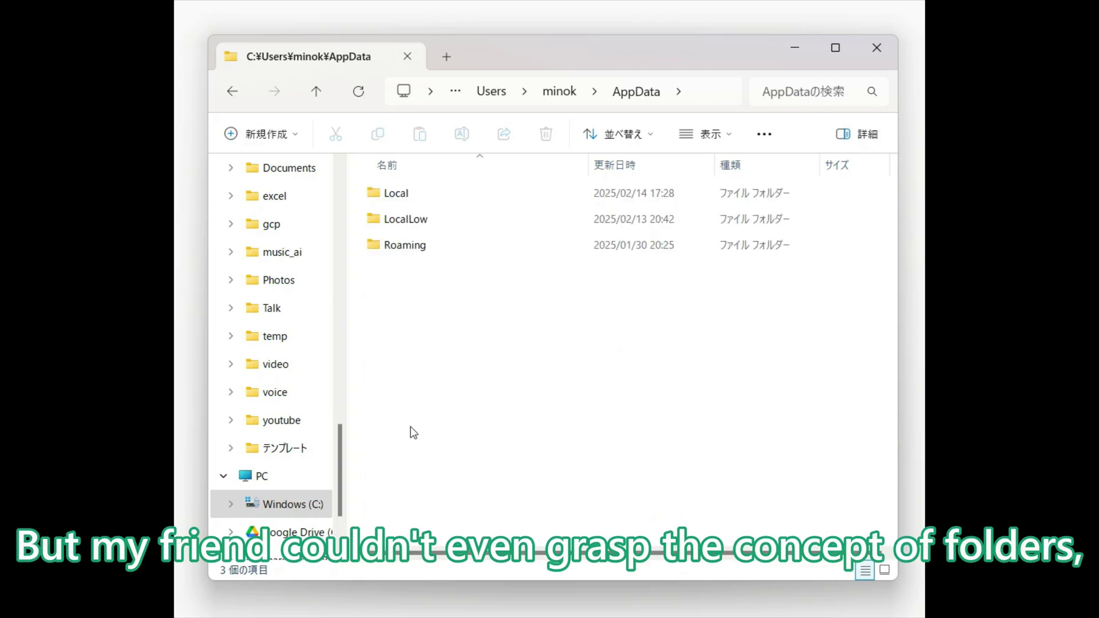
pyautogui.doubleClick(395, 195)
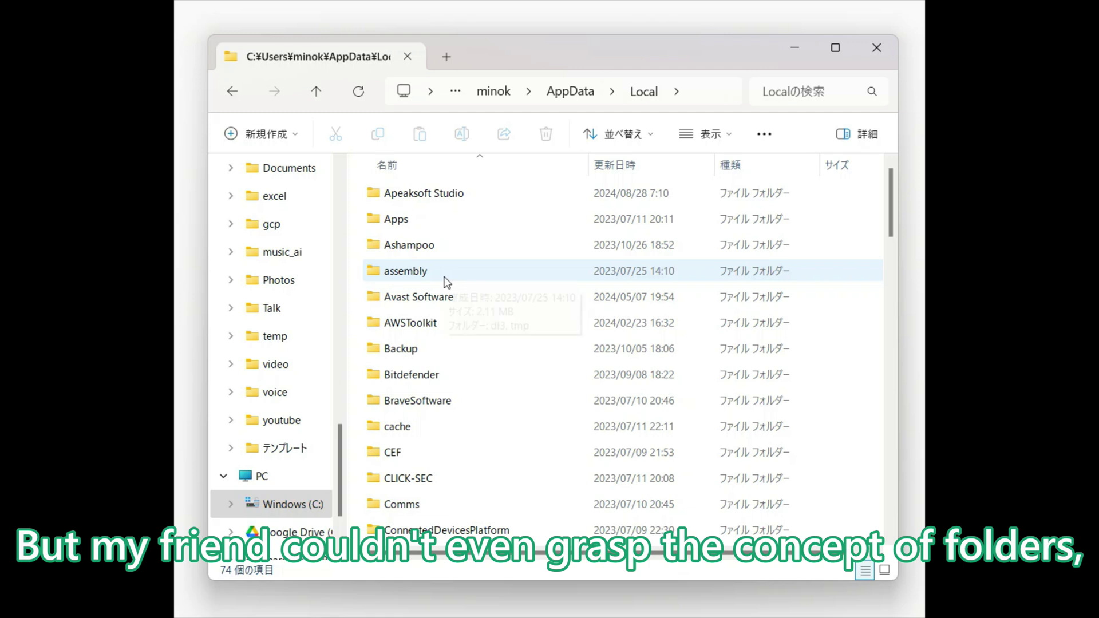
# Go to the LocalState folder of the CanonicalGroupLimited.Ubuntu24.04LTS package under Packages and select ext4.vhdx
pyautogui.scroll(-3, 447, 282)
pyautogui.scroll(-6, 447, 282)
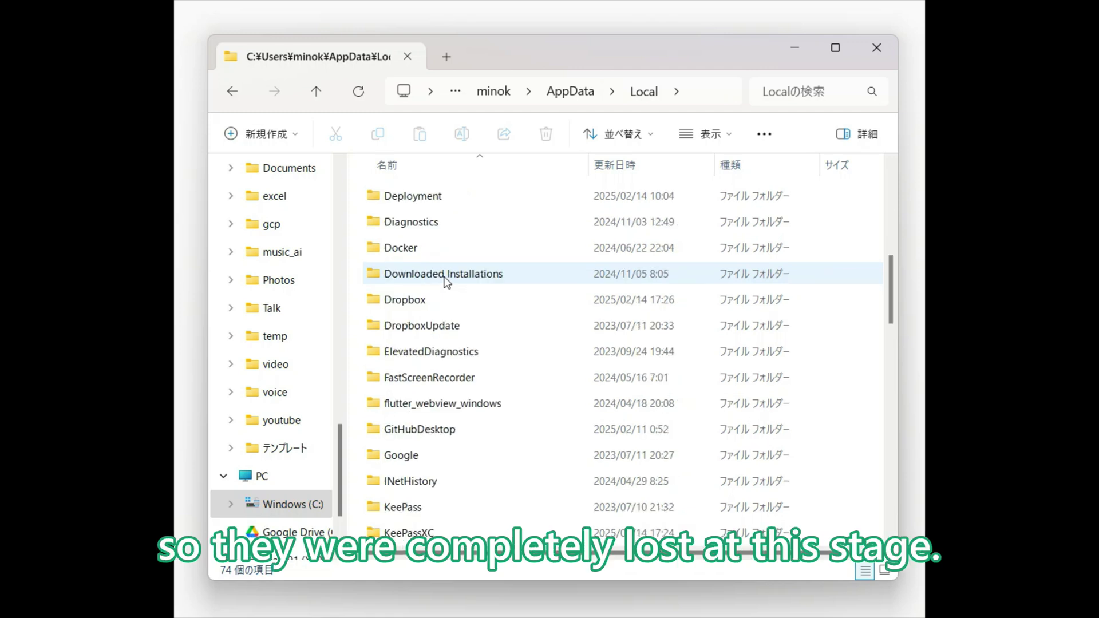
pyautogui.scroll(-3, 447, 282)
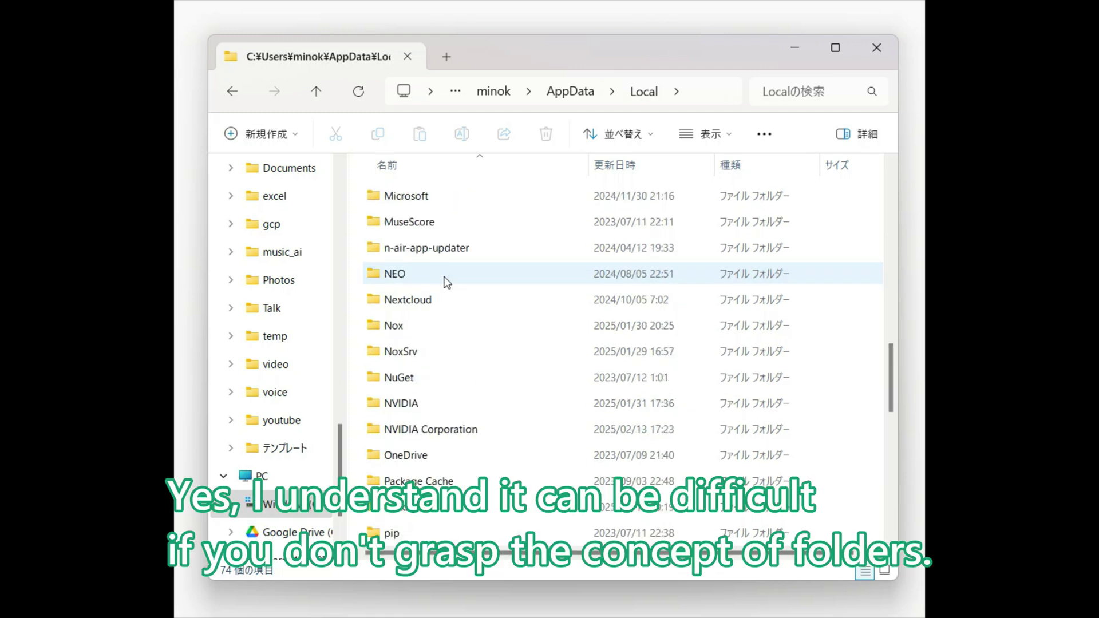
pyautogui.doubleClick(435, 506)
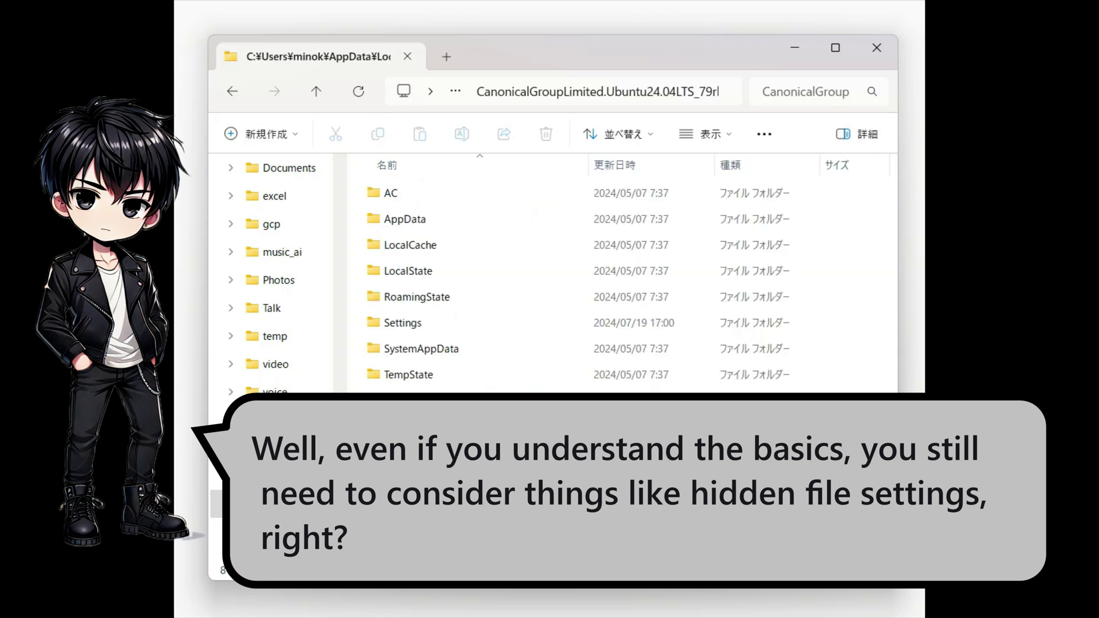
pyautogui.doubleClick(427, 267)
pyautogui.click(420, 200)
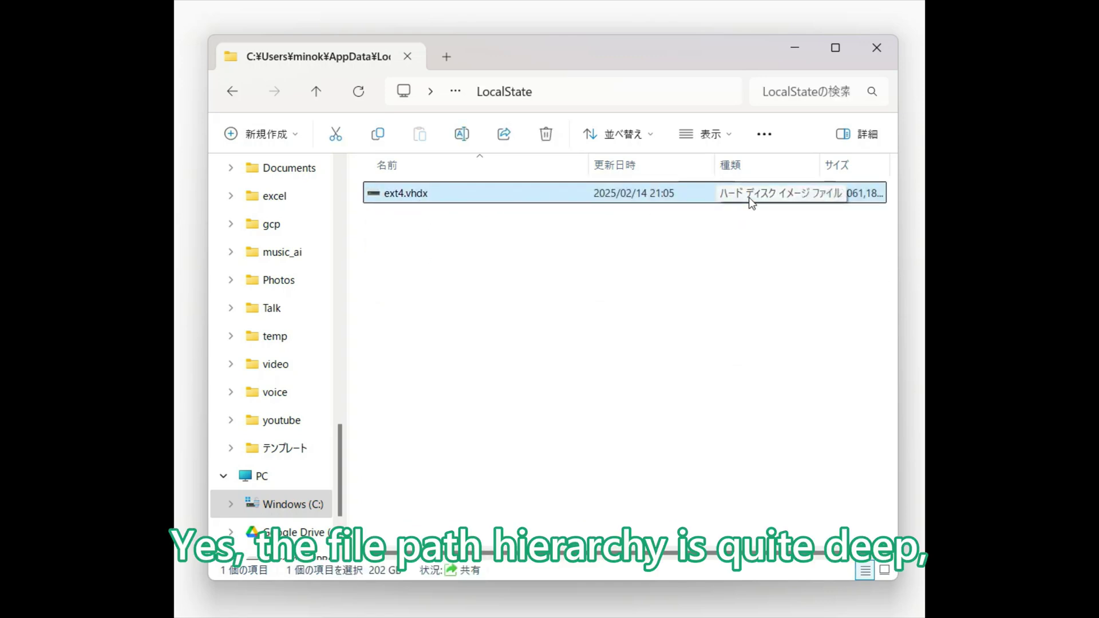
# Check the size of ext4.vhdx in its file properties and close them
pyautogui.rightClick(657, 191)
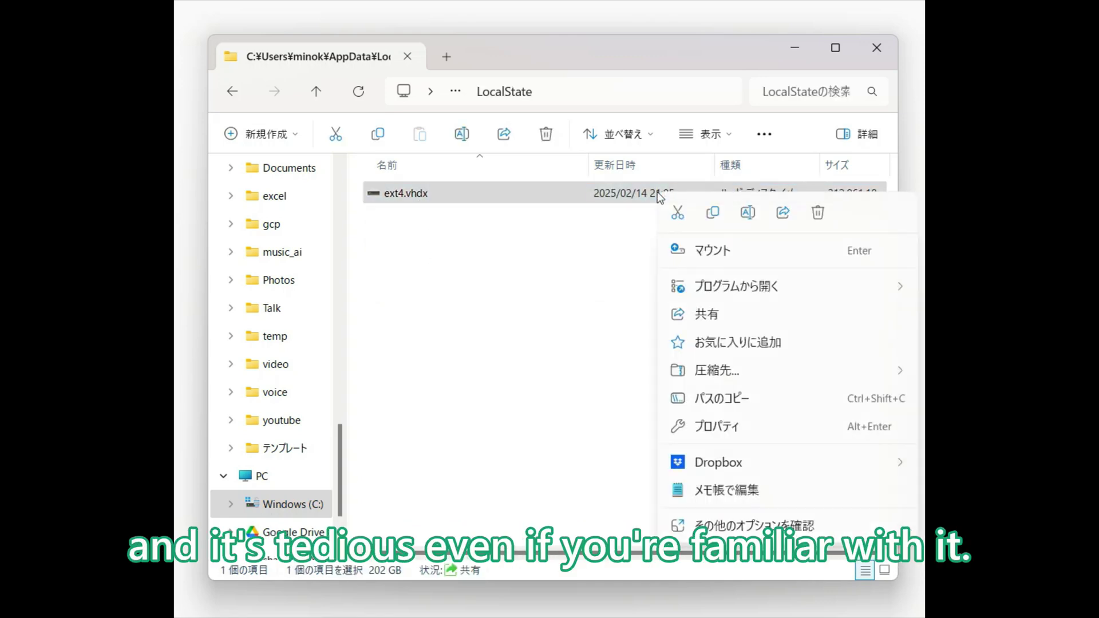
pyautogui.click(713, 427)
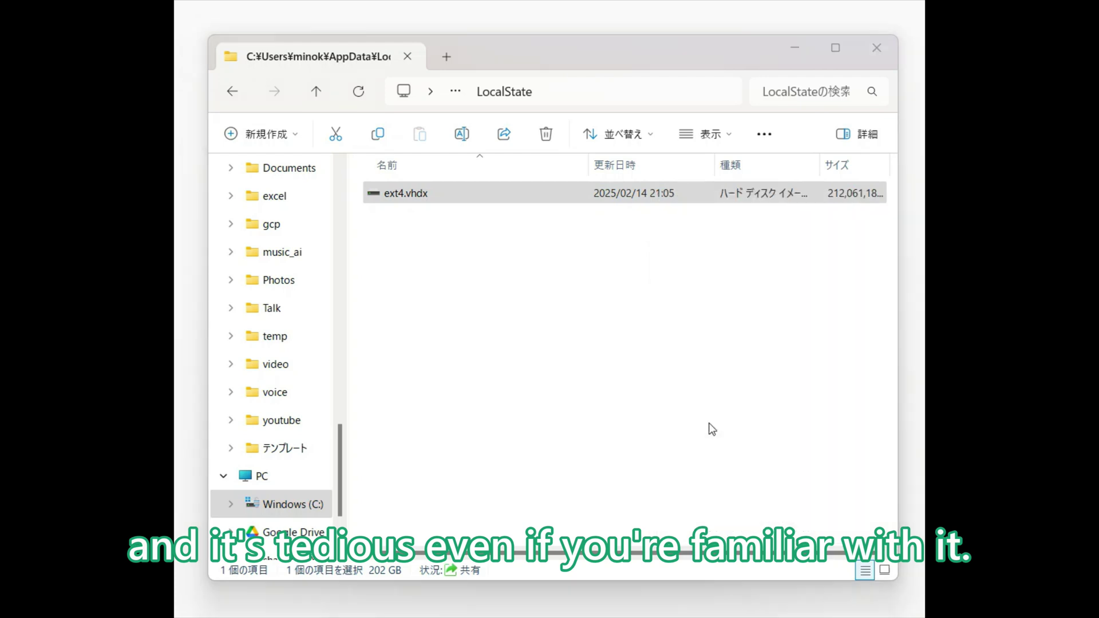
pyautogui.moveTo(799, 166); pyautogui.dragTo(584, 79)
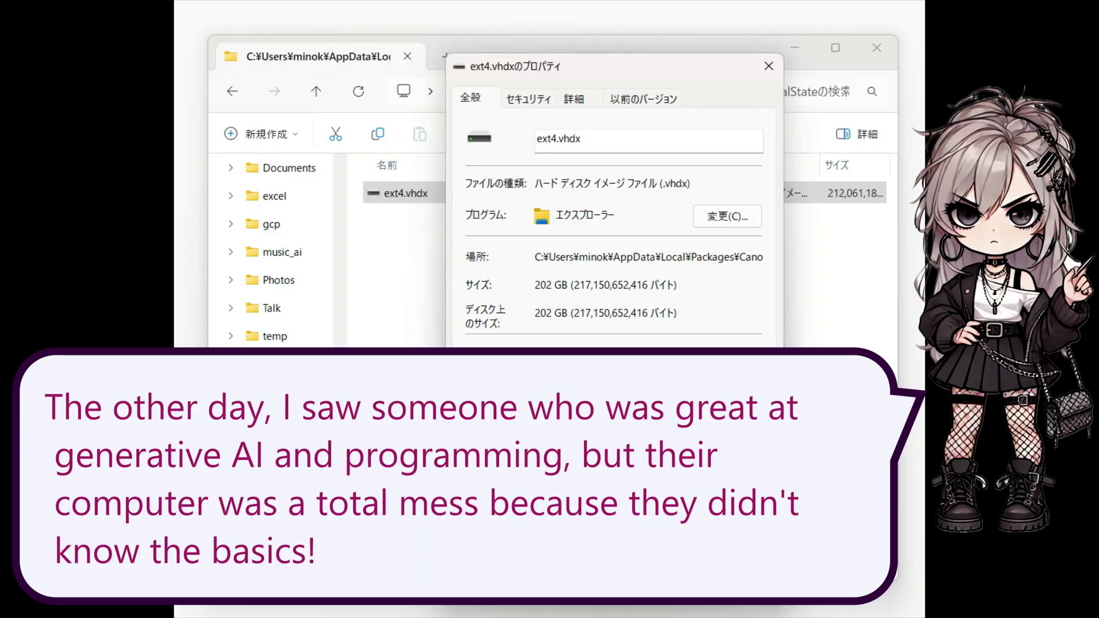
pyautogui.press('Escape')
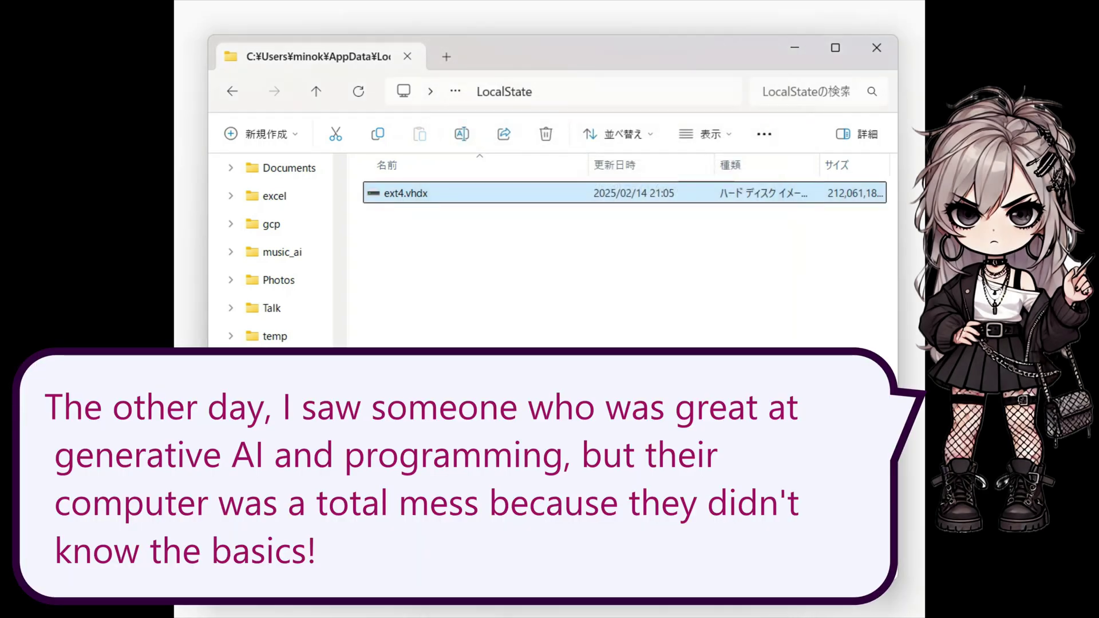
pyautogui.hotkey('ctrl', 'space')
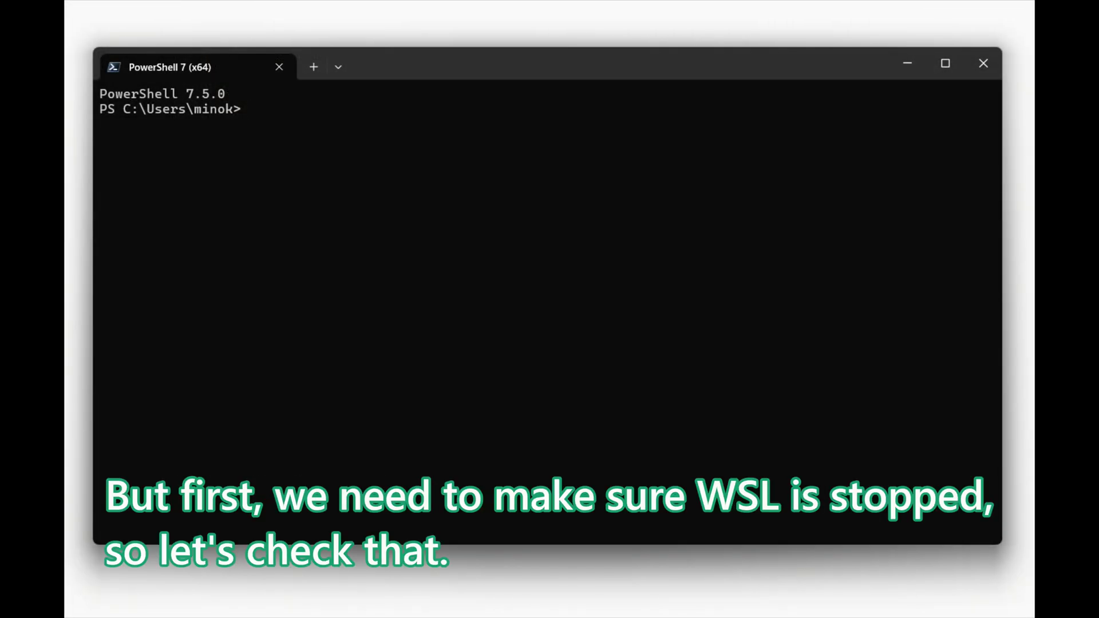
# Switch to PowerShell and list the WSL distributions with their state and version using wsl -l -v
pyautogui.write('ws')
pyautogui.press('Right')
pyautogui.press('Return')
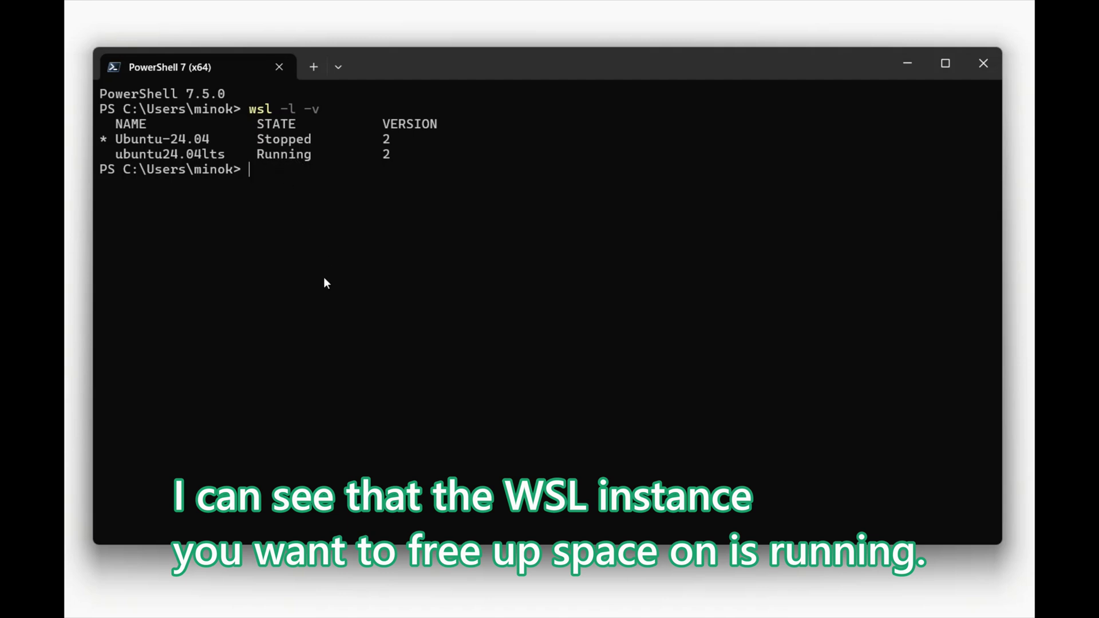
# Enter the command wsl --shutdown at the PowerShell prompt
pyautogui.write('wl')
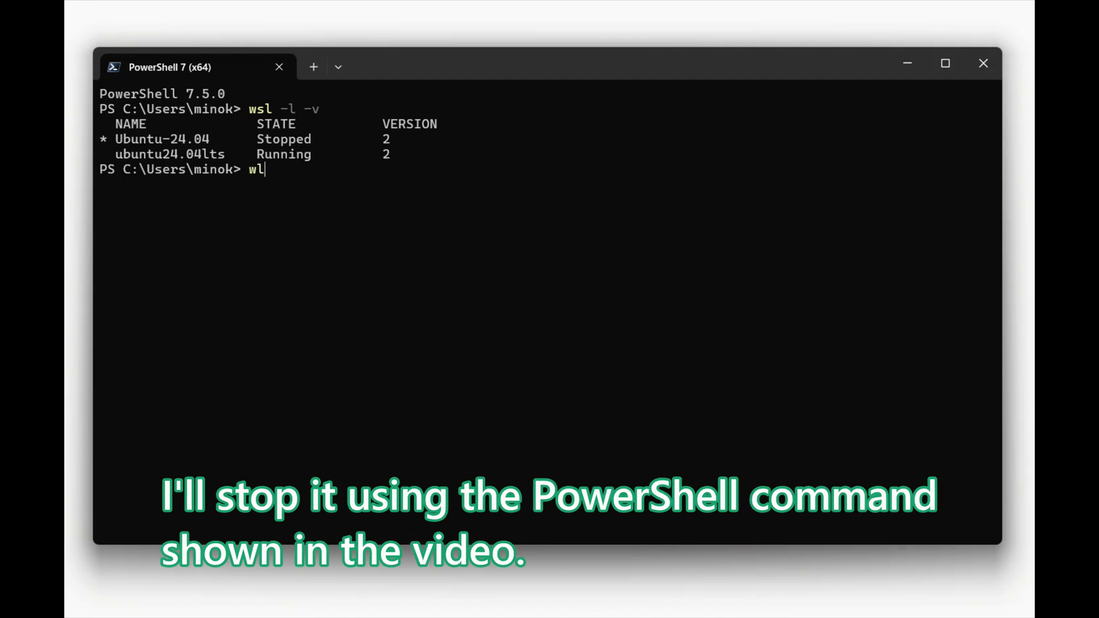
pyautogui.write('s')
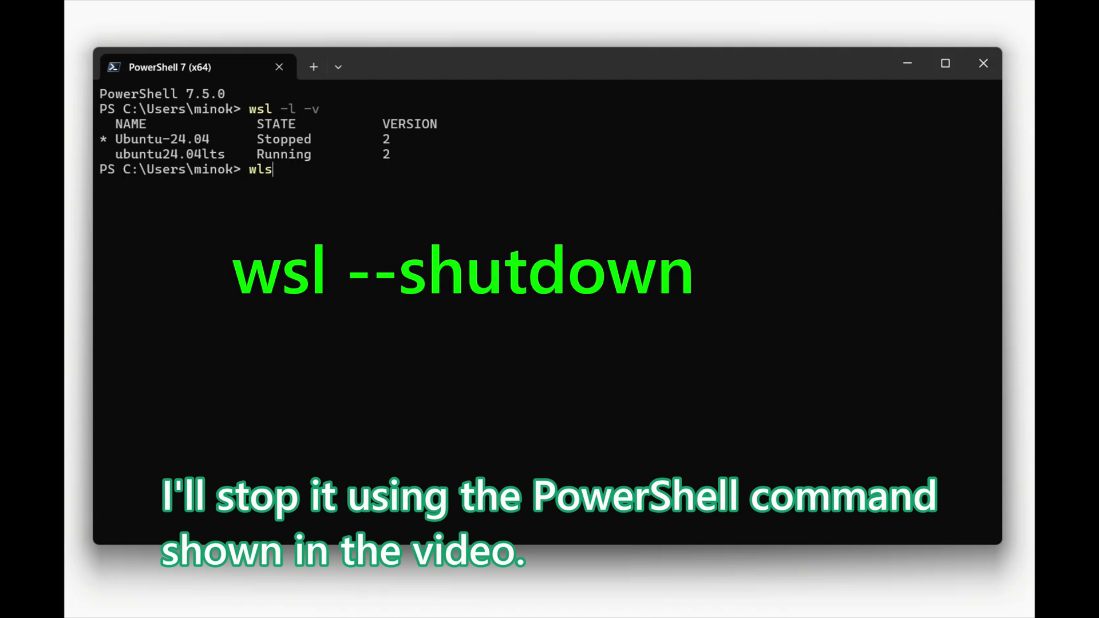
pyautogui.press('BackSpace')
pyautogui.press('BackSpace')
pyautogui.write('s')
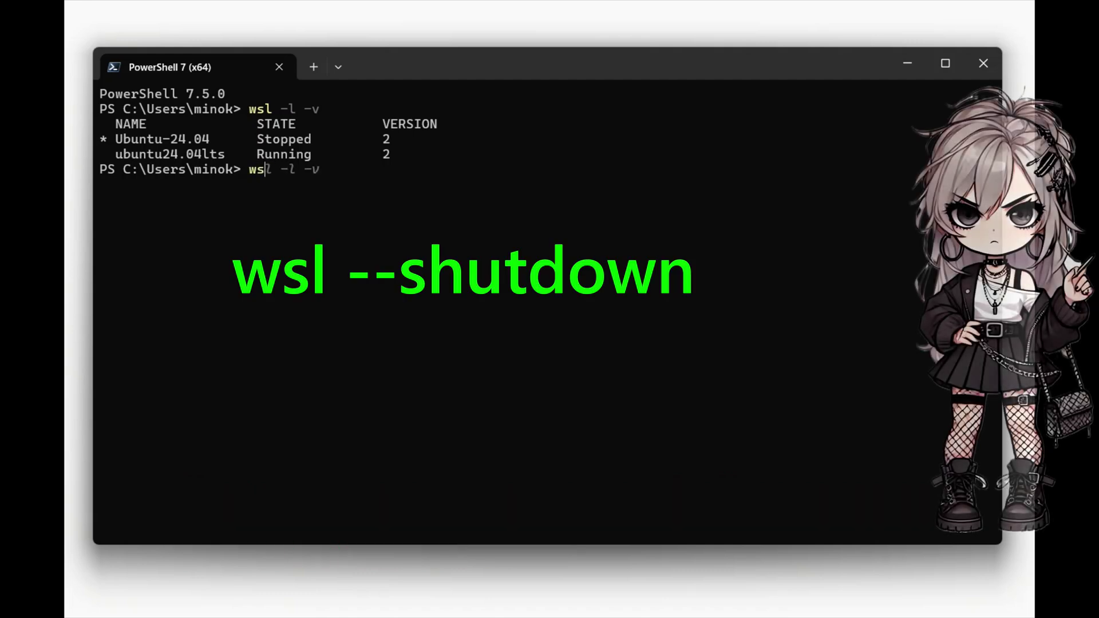
pyautogui.write('l -')
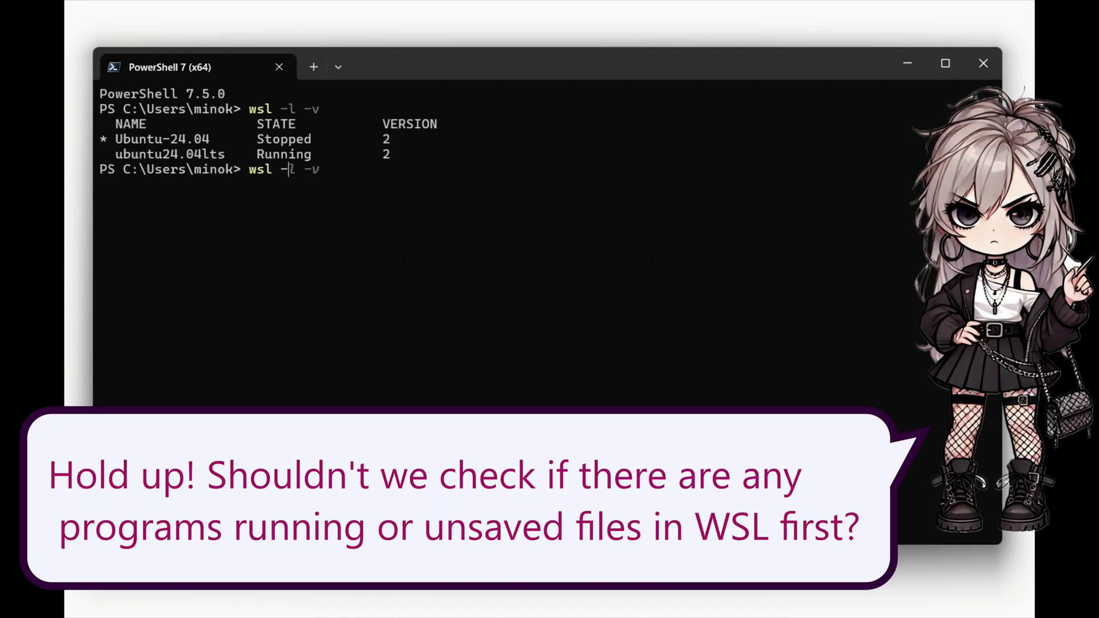
pyautogui.write('-sh')
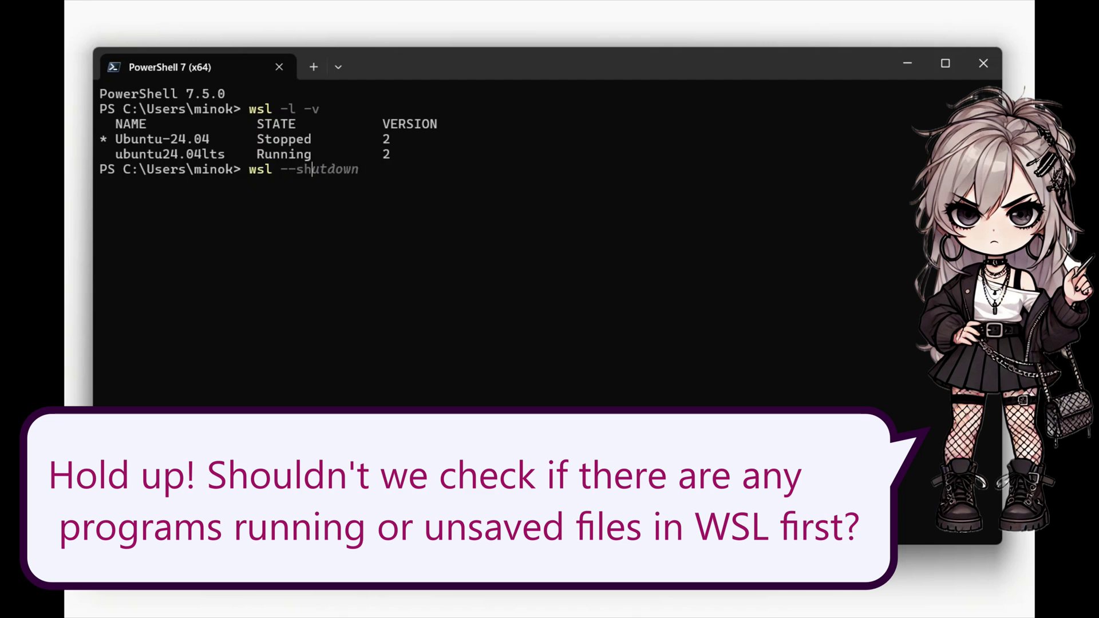
pyautogui.press('Right')
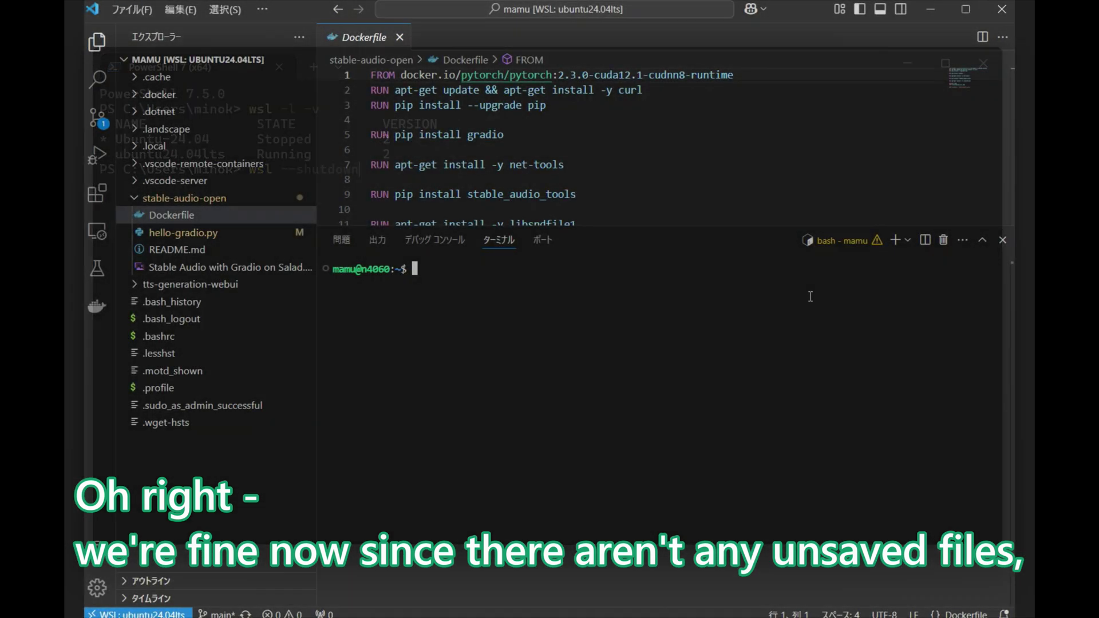
# Switch to the VS Code terminal connected to WSL, run sudo shutdown now and enter the sudo password
pyautogui.write('s')
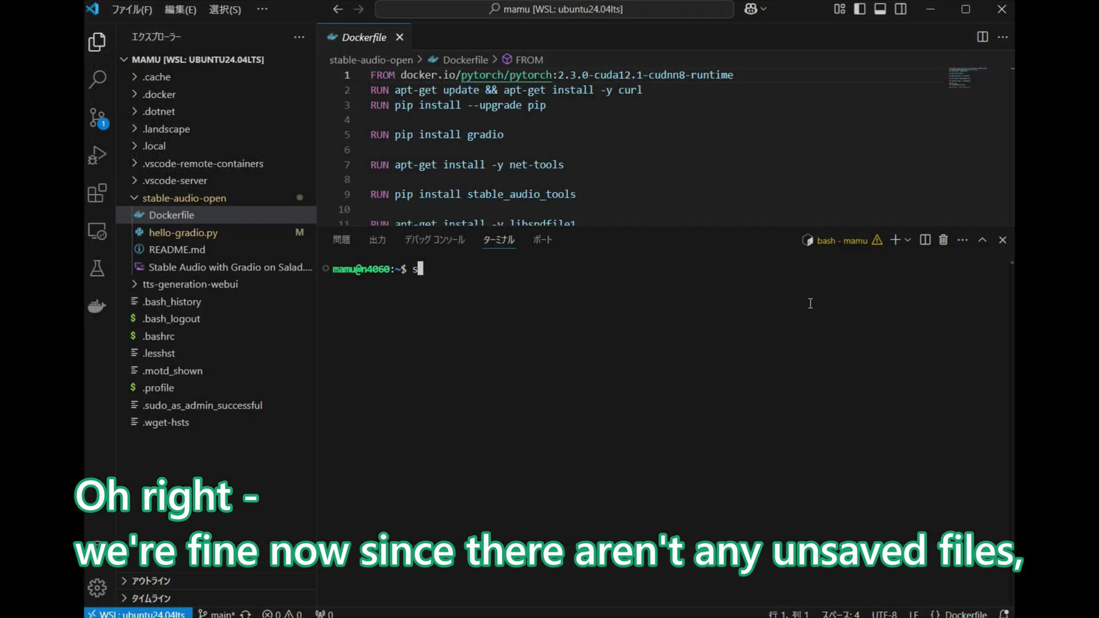
pyautogui.write('udo s')
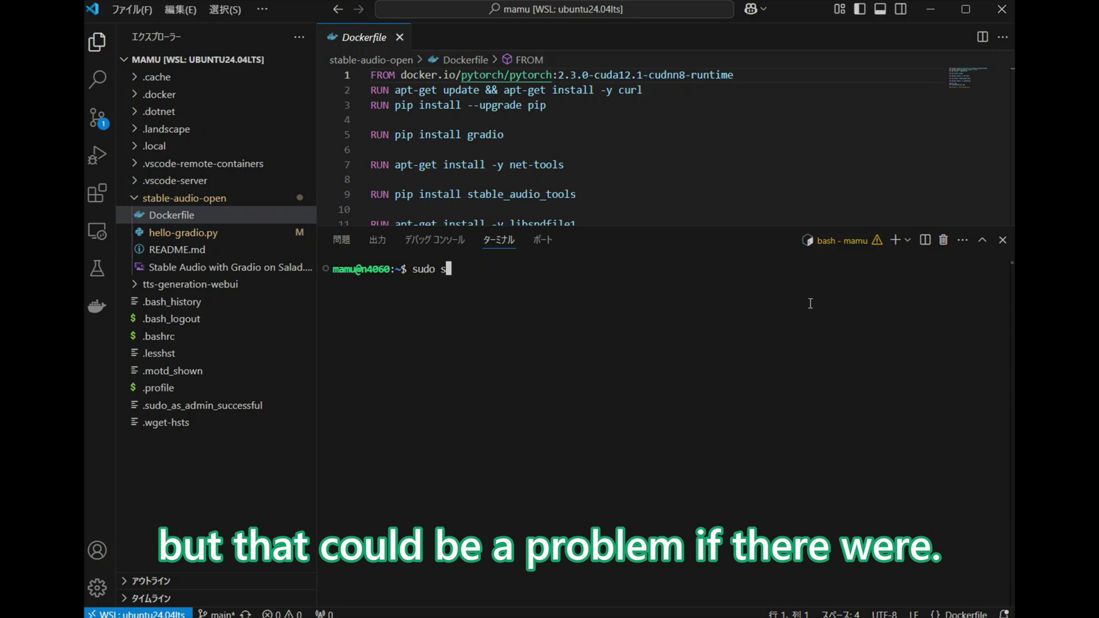
pyautogui.write('hutdown')
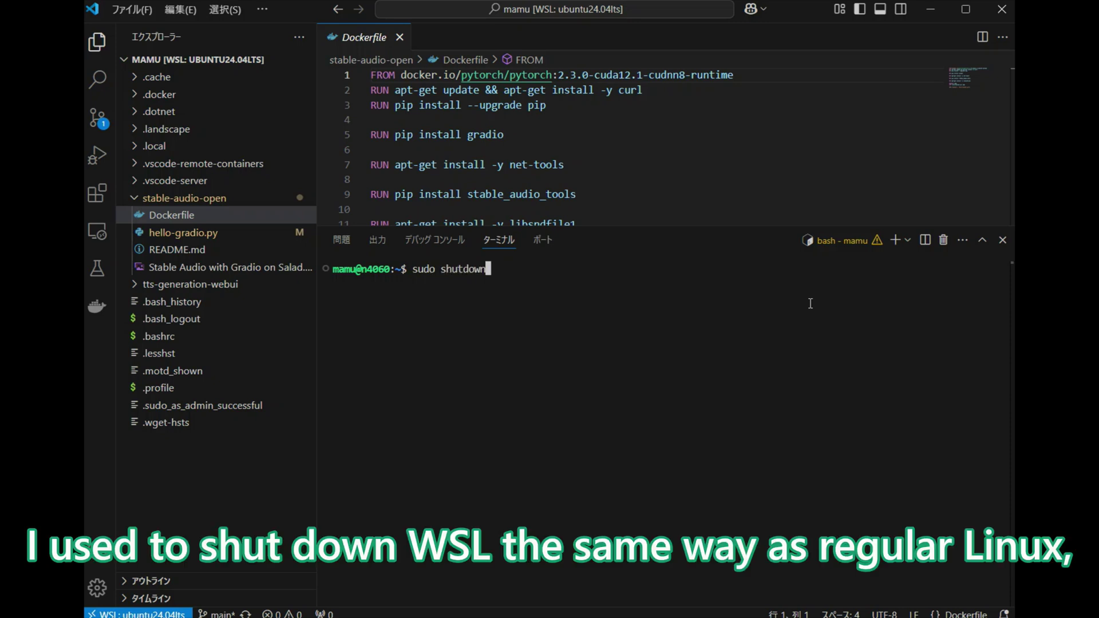
pyautogui.write(' now')
pyautogui.press('Return')
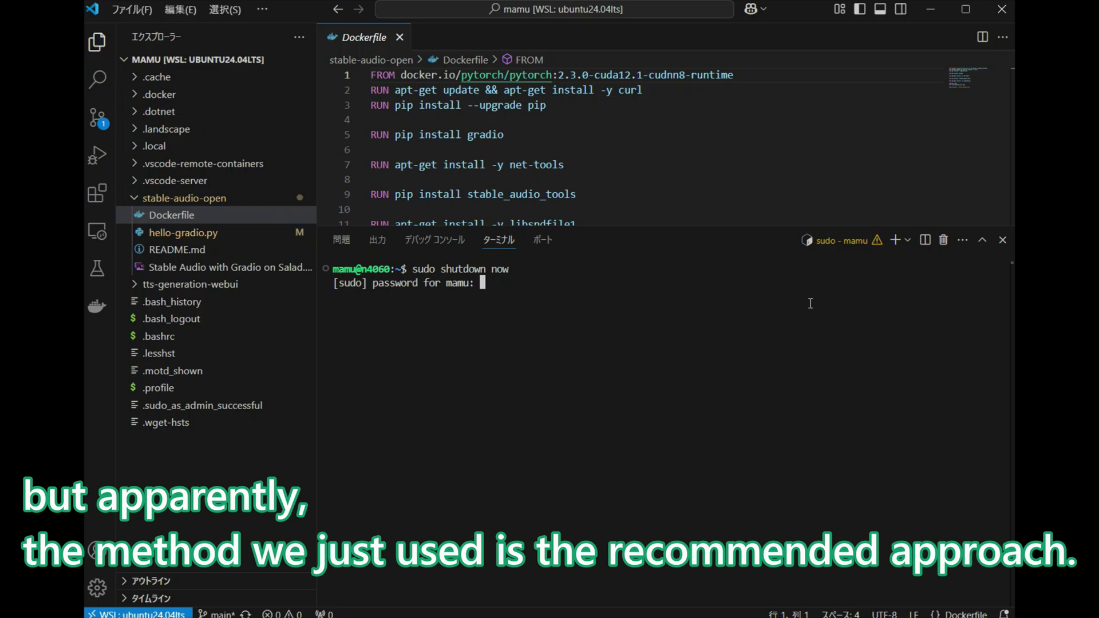
pyautogui.press('Return')
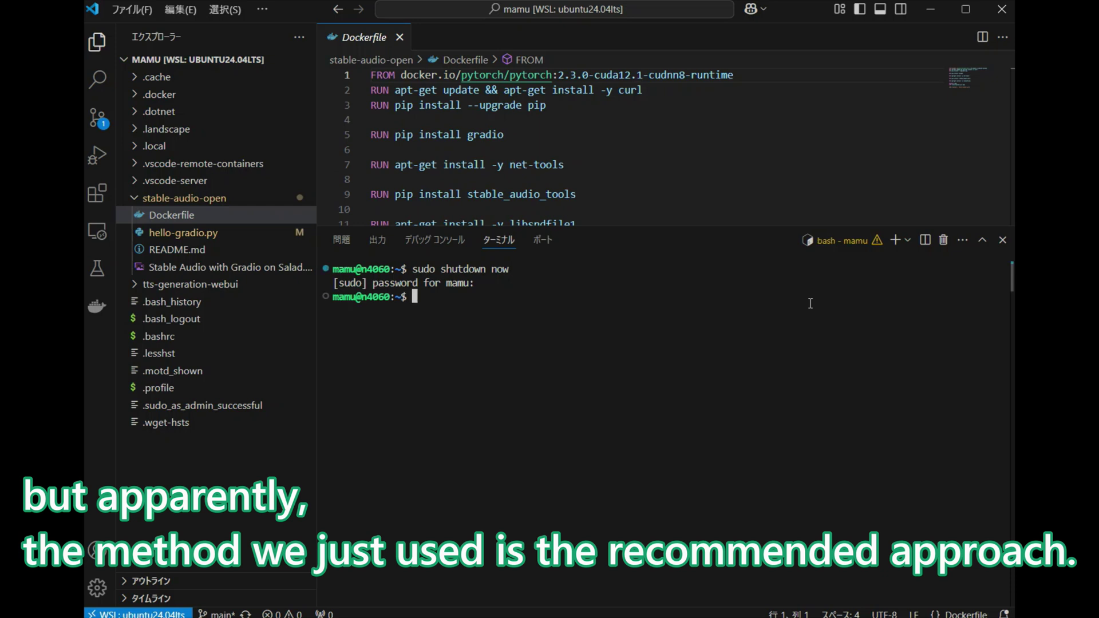
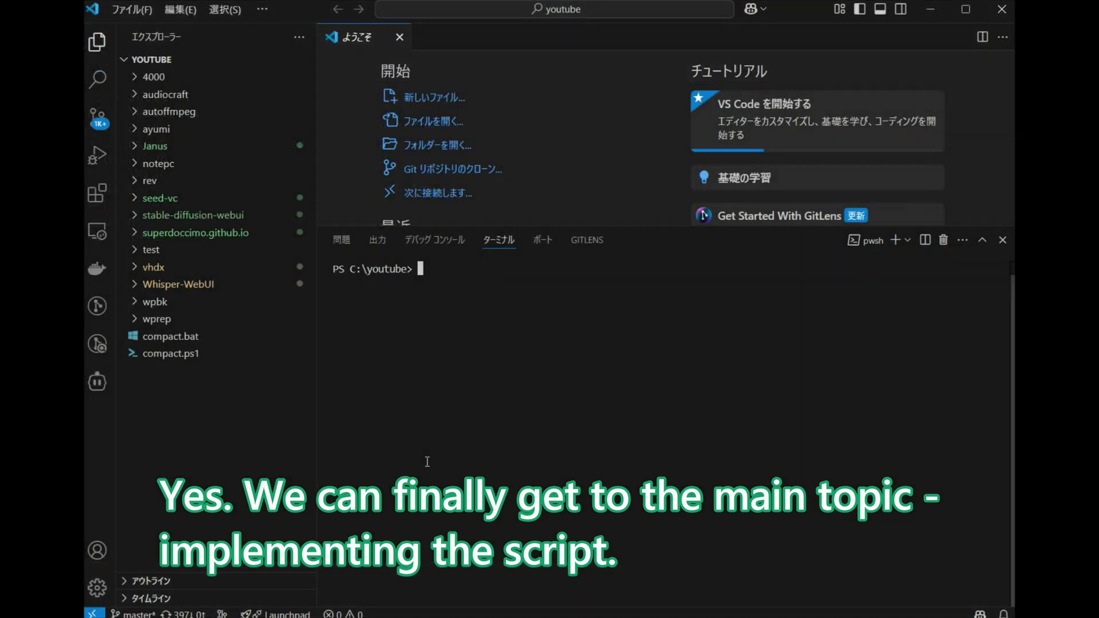
# Open compact.ps1 from the youtube folder and review how the script detaches and compacts the WSL virtual disk
pyautogui.click(187, 355)
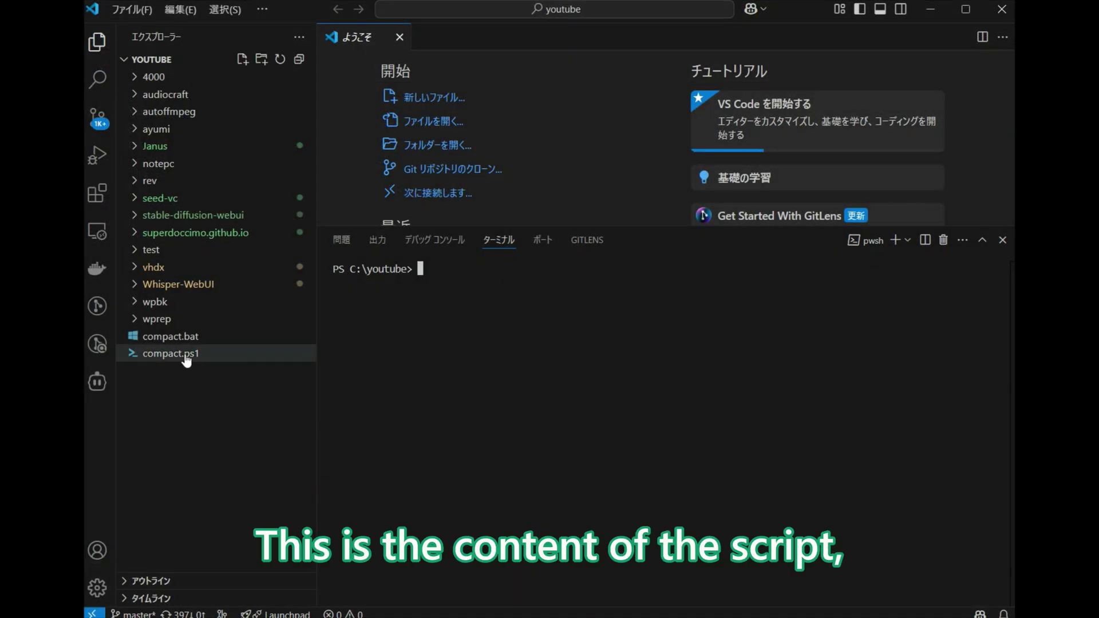
pyautogui.scroll(-11, 514, 175)
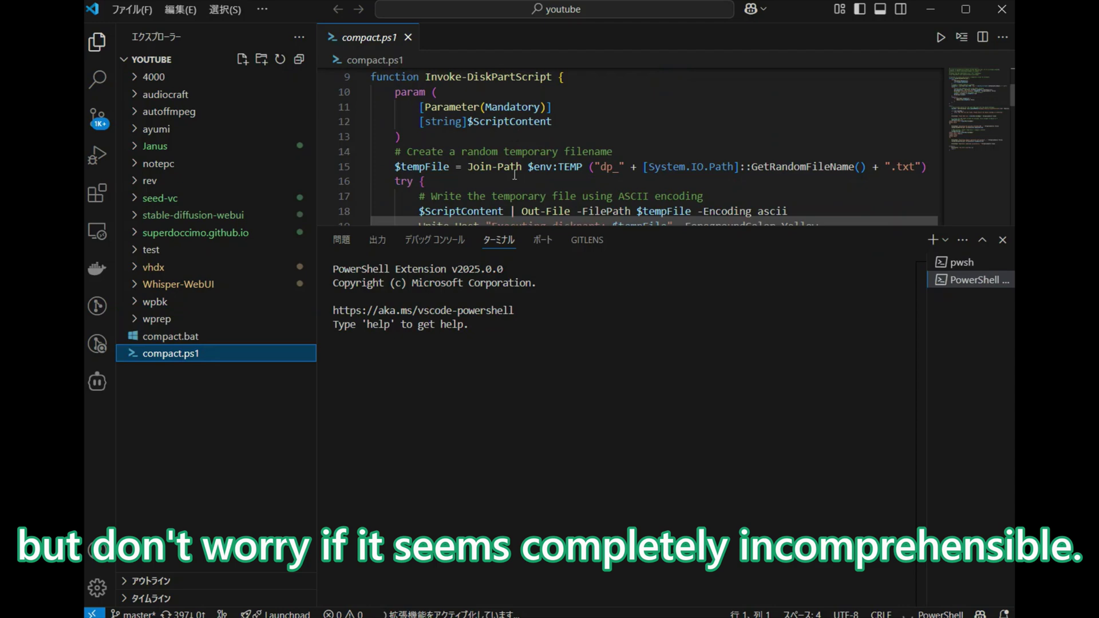
pyautogui.scroll(-13, 514, 174)
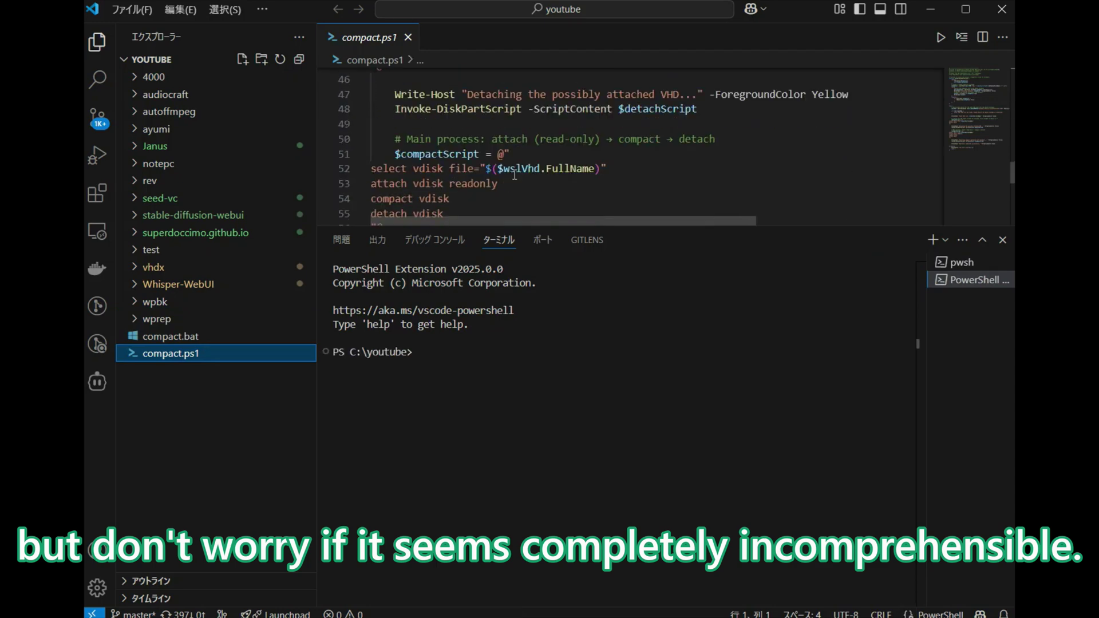
pyautogui.scroll(10, 514, 174)
pyautogui.scroll(2, 514, 175)
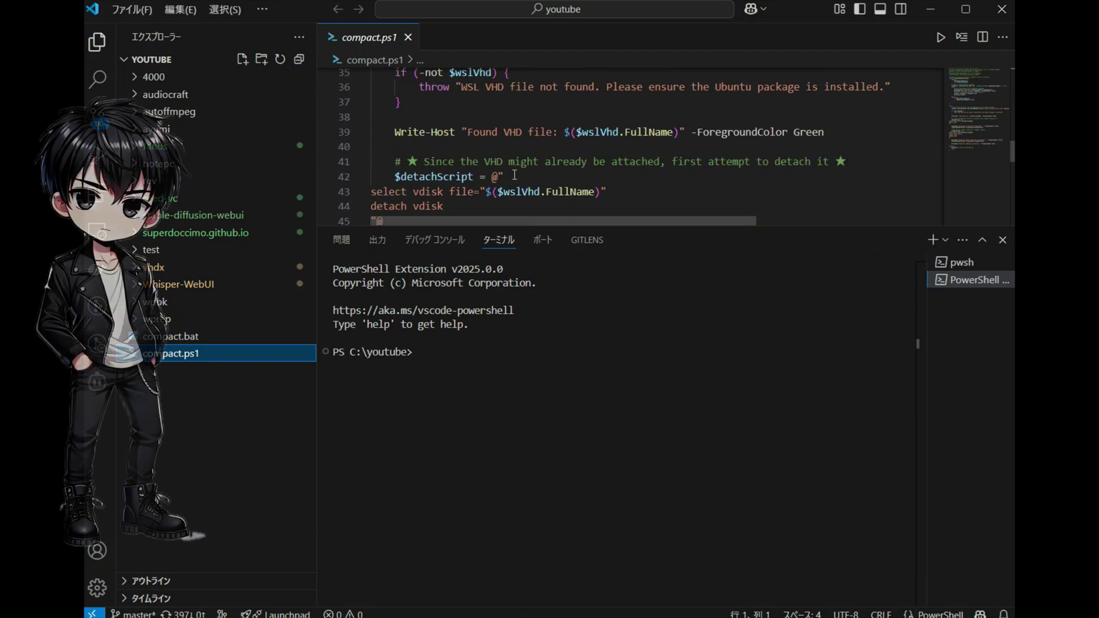
# Open compact.bat and review its VHD path setting, diskpart script creation and temporary file cleanup
pyautogui.click(243, 339)
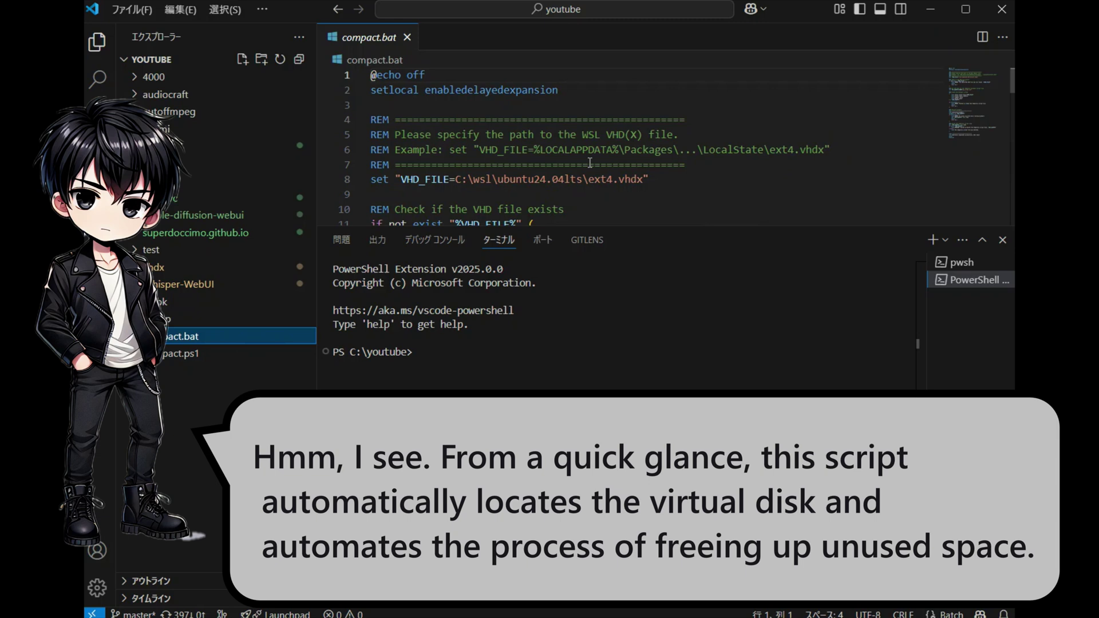
pyautogui.scroll(-11, 587, 191)
pyautogui.scroll(-6, 589, 162)
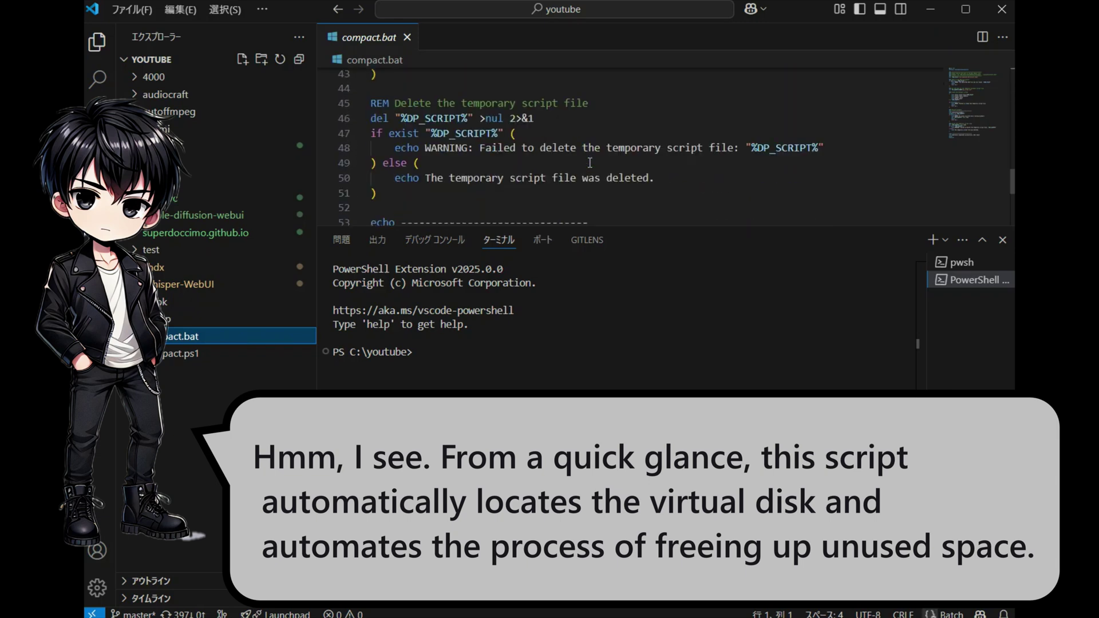
pyautogui.scroll(8, 626, 146)
pyautogui.scroll(9, 626, 146)
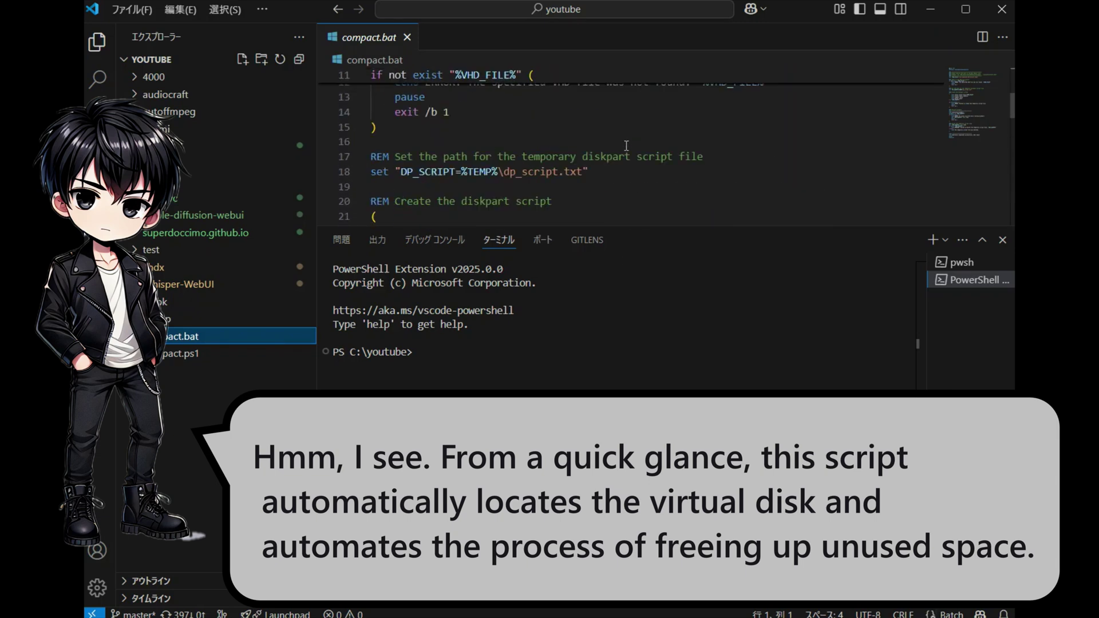
pyautogui.click(654, 383)
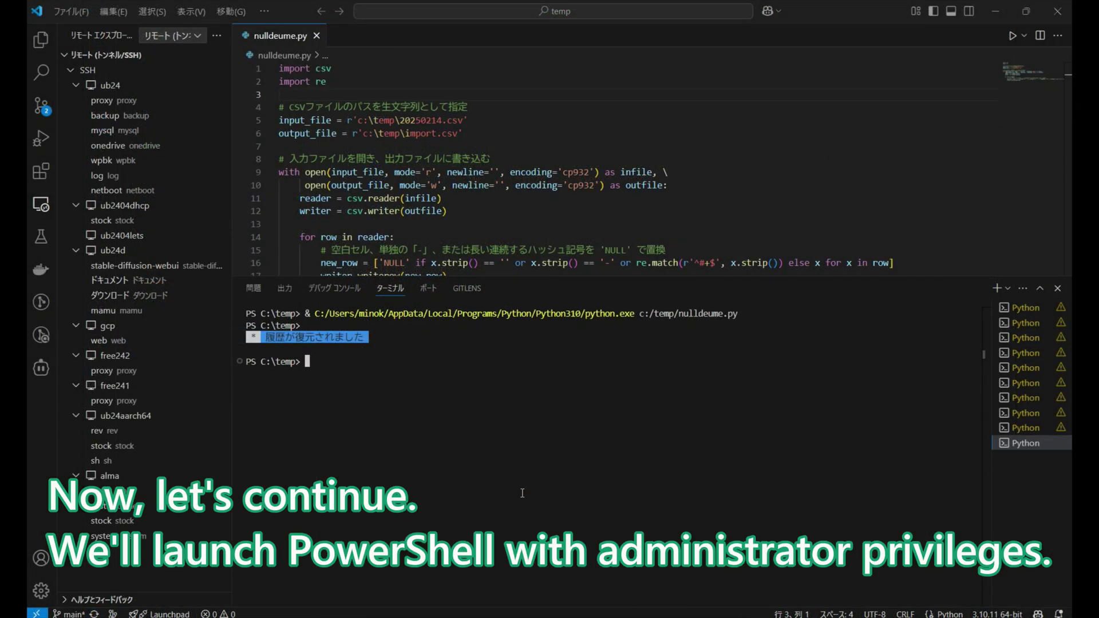
# Launch PowerShell 7 (x64) with administrator privileges
pyautogui.press('super')
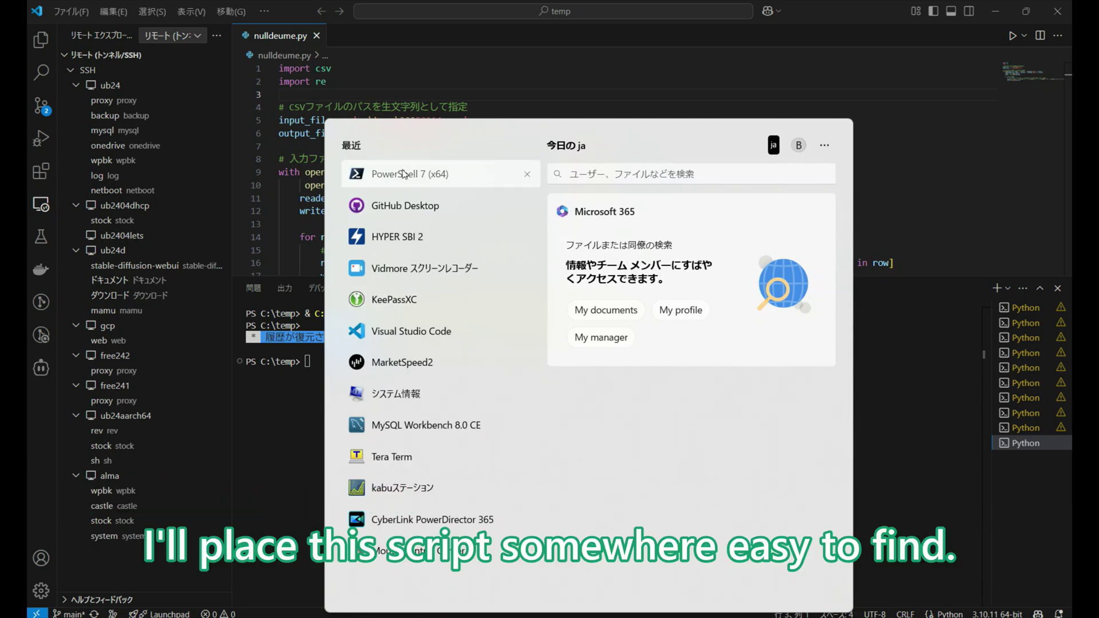
pyautogui.rightClick(404, 174)
pyautogui.click(445, 186)
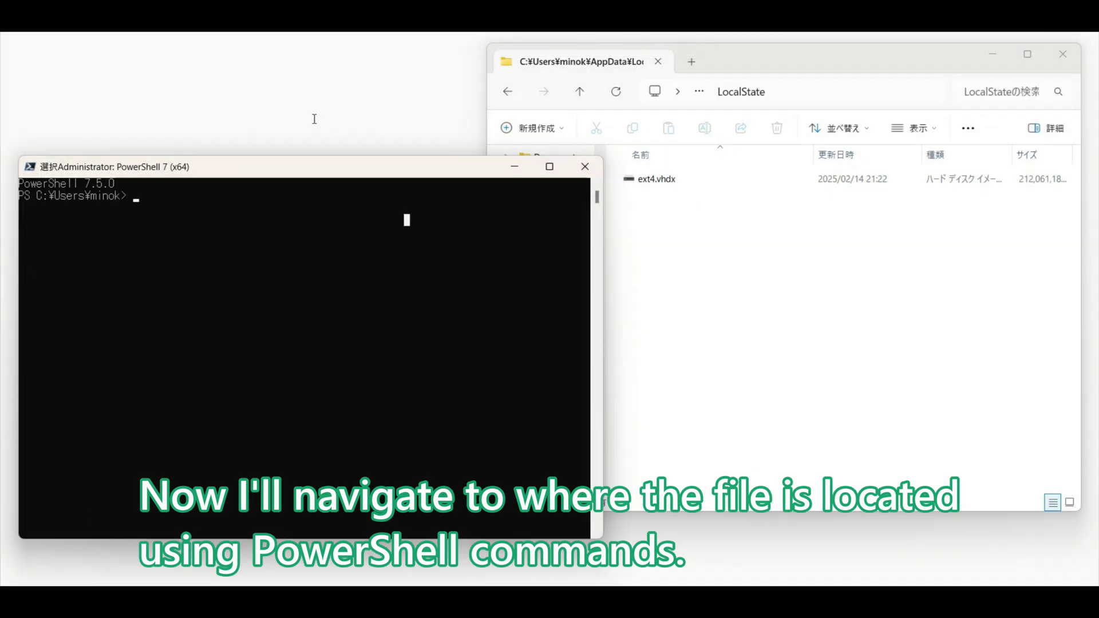
# Change the PowerShell directory to C:\youtube and list its contents
pyautogui.write('cd')
pyautogui.write('\\')
pyautogui.press('Return')
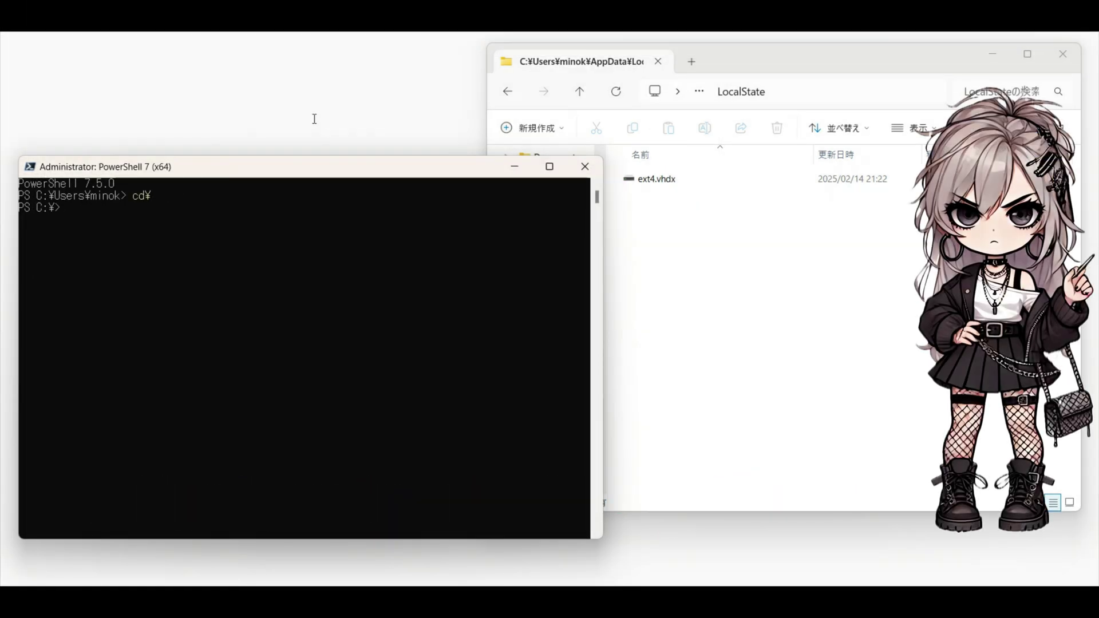
pyautogui.write('cd yout')
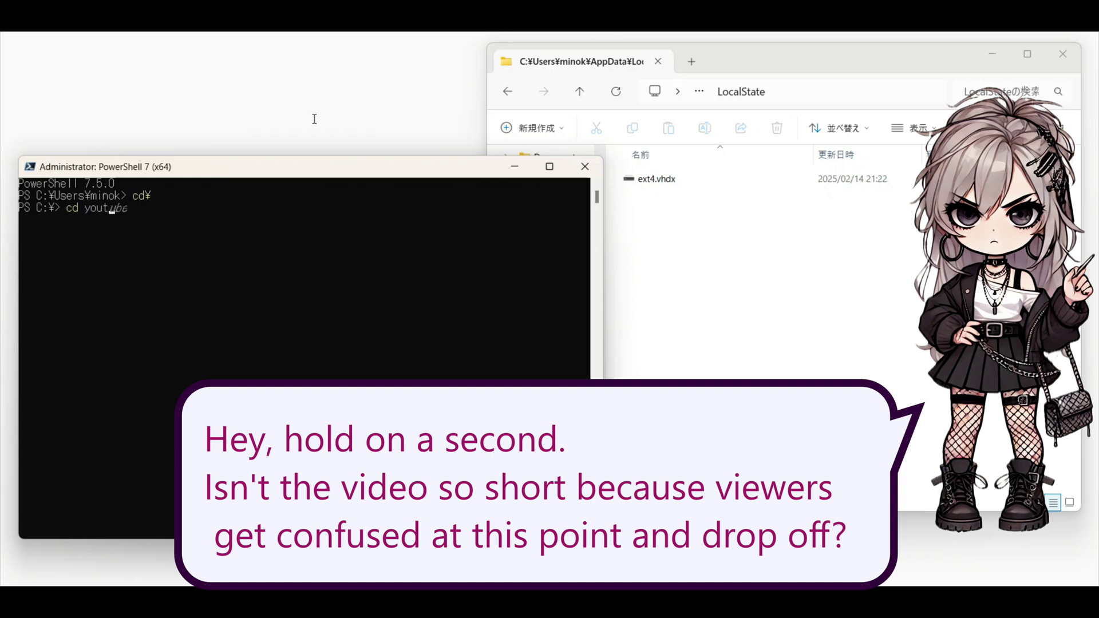
pyautogui.write('ube')
pyautogui.press('Return')
pyautogui.write('dir')
pyautogui.press('Return')
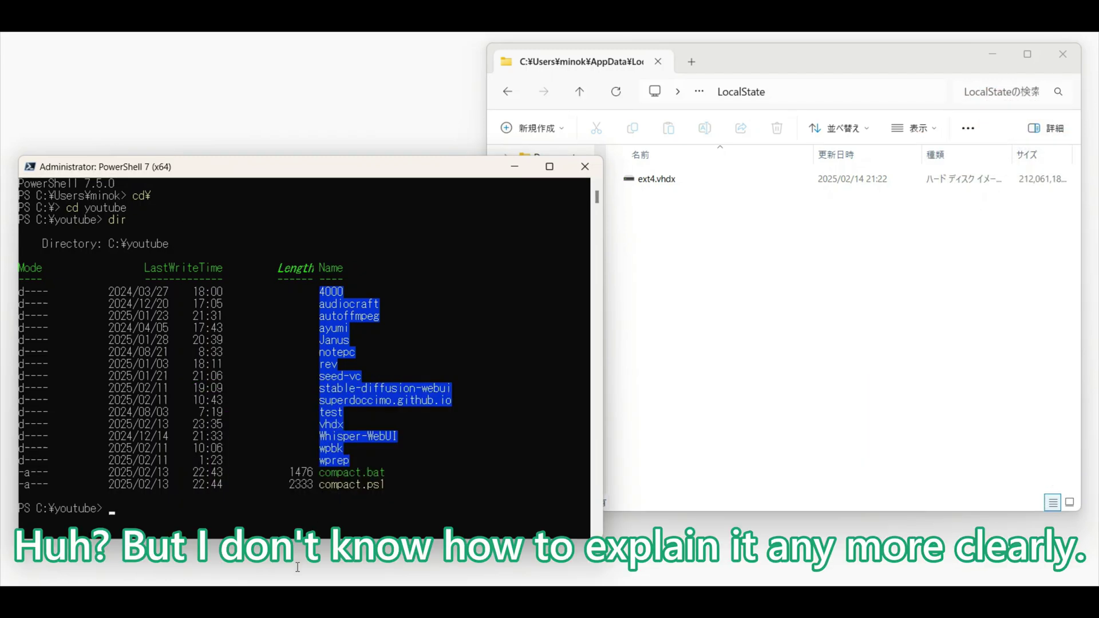
# Run ./compact.ps1 from the youtube folder to compact the WSL virtual disk
pyautogui.write('.')
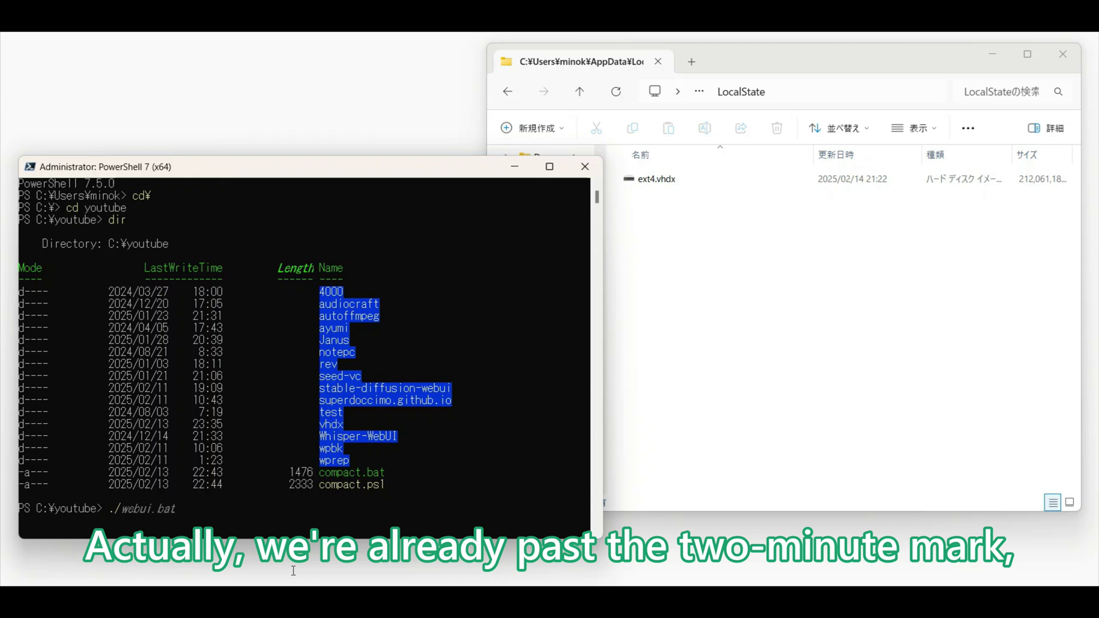
pyautogui.write('compact.ps1')
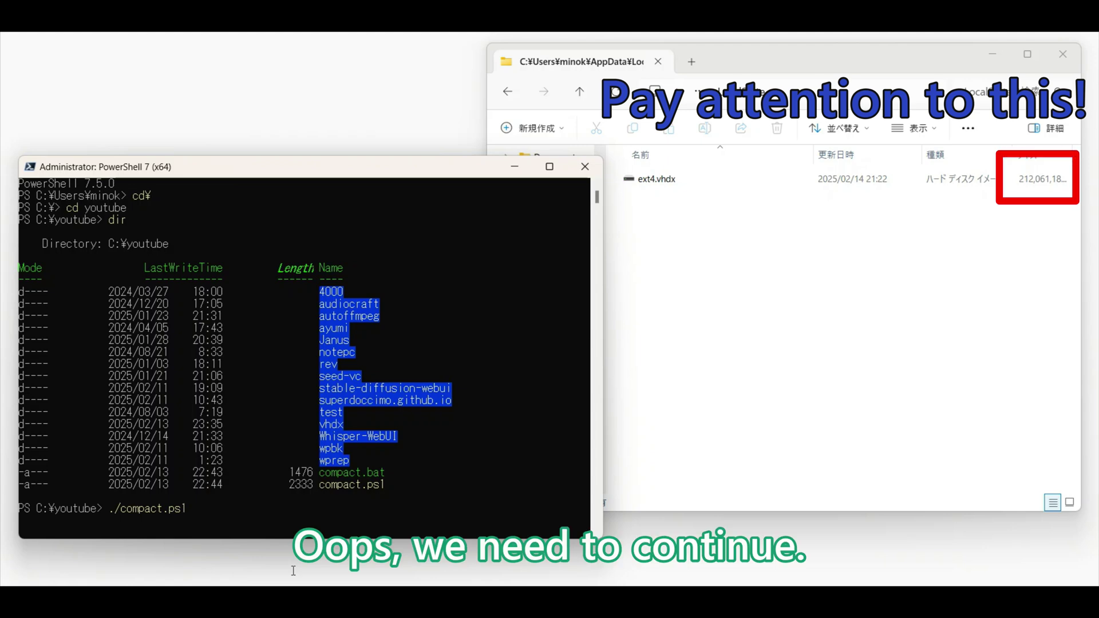
pyautogui.press('Return')
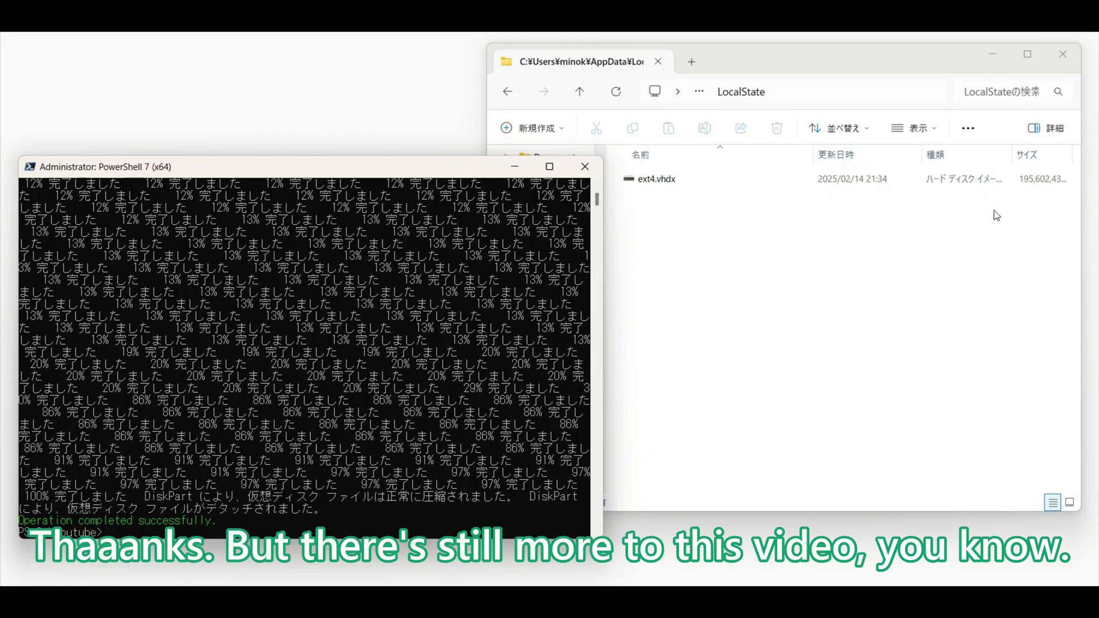
# Review the script's output in PowerShell and check the size of ext4.vhdx in the LocalState folder
pyautogui.scroll(10, 450, 340)
pyautogui.scroll(5, 449, 343)
pyautogui.scroll(-14, 450, 343)
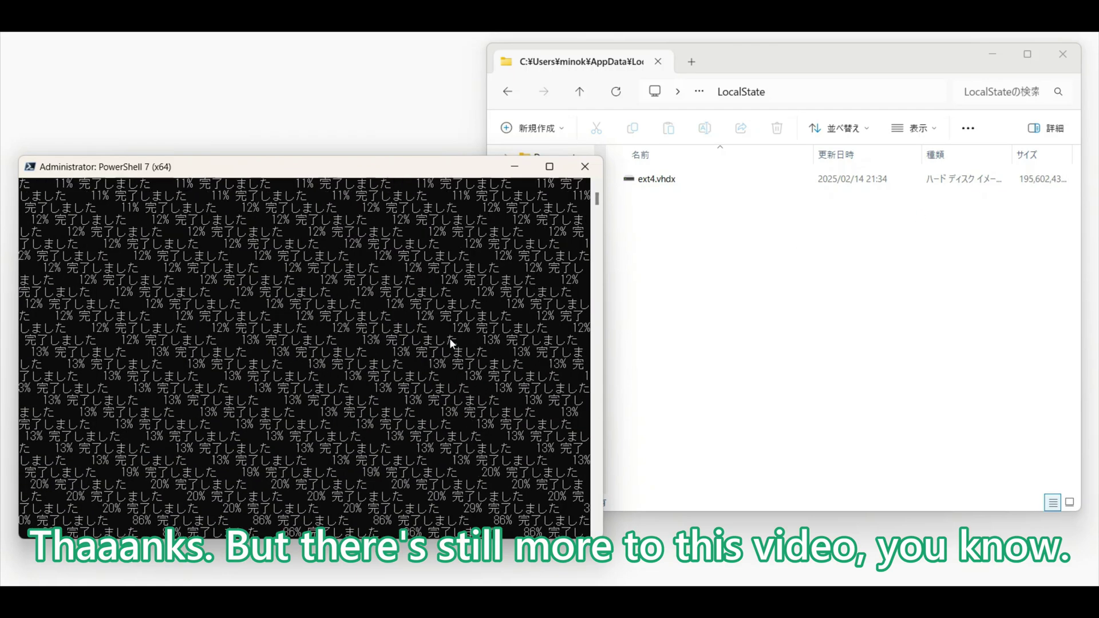
pyautogui.scroll(-15, 450, 343)
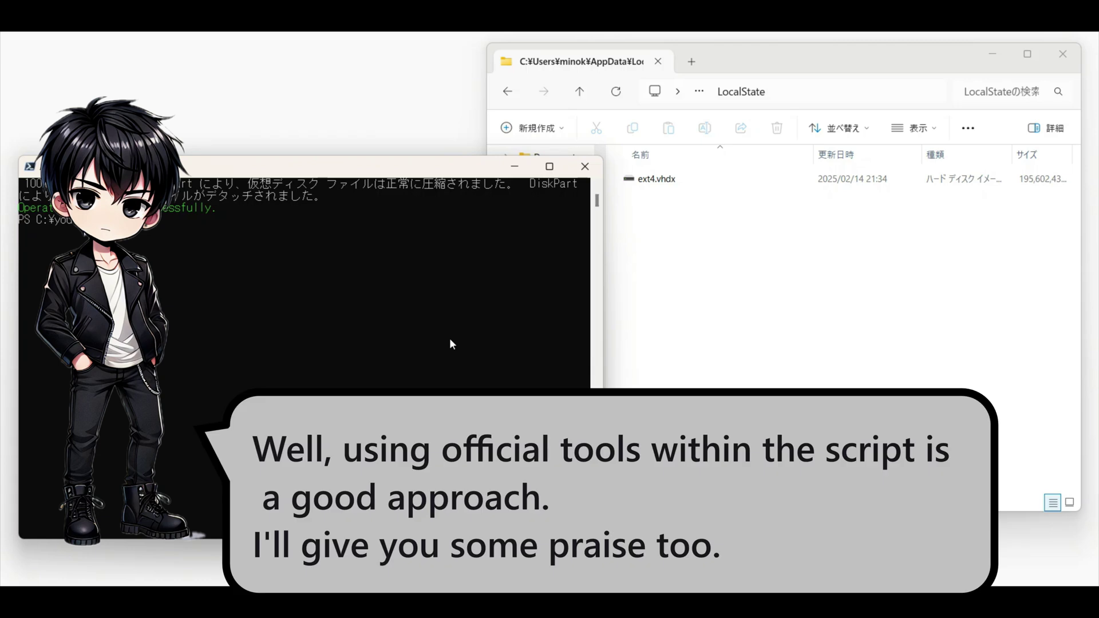
pyautogui.scroll(3, 450, 342)
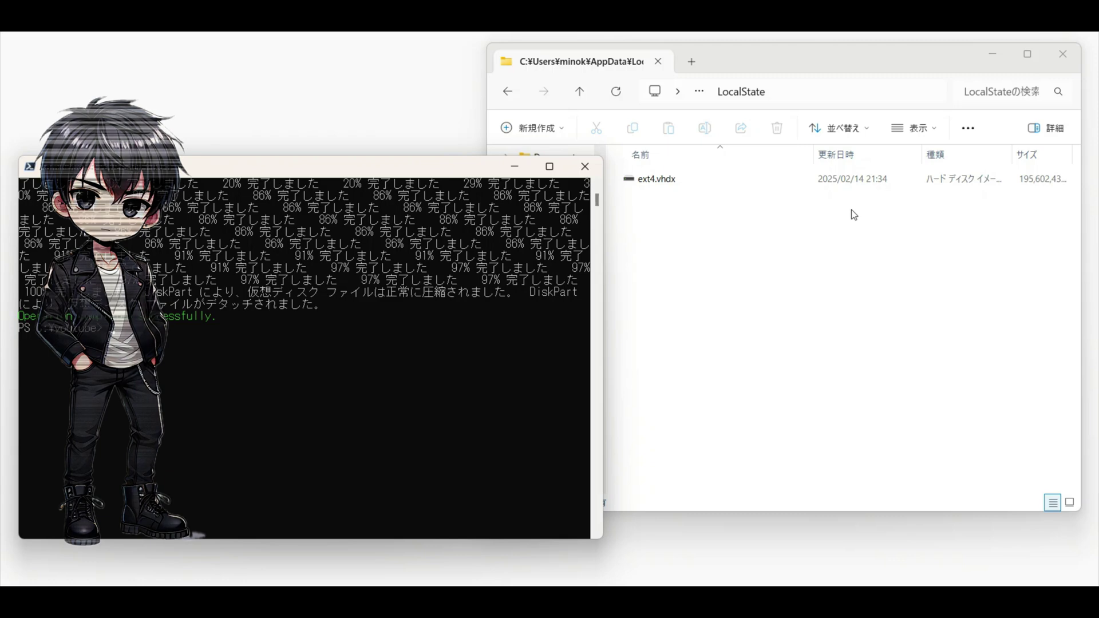
pyautogui.click(808, 222)
pyautogui.click(673, 185)
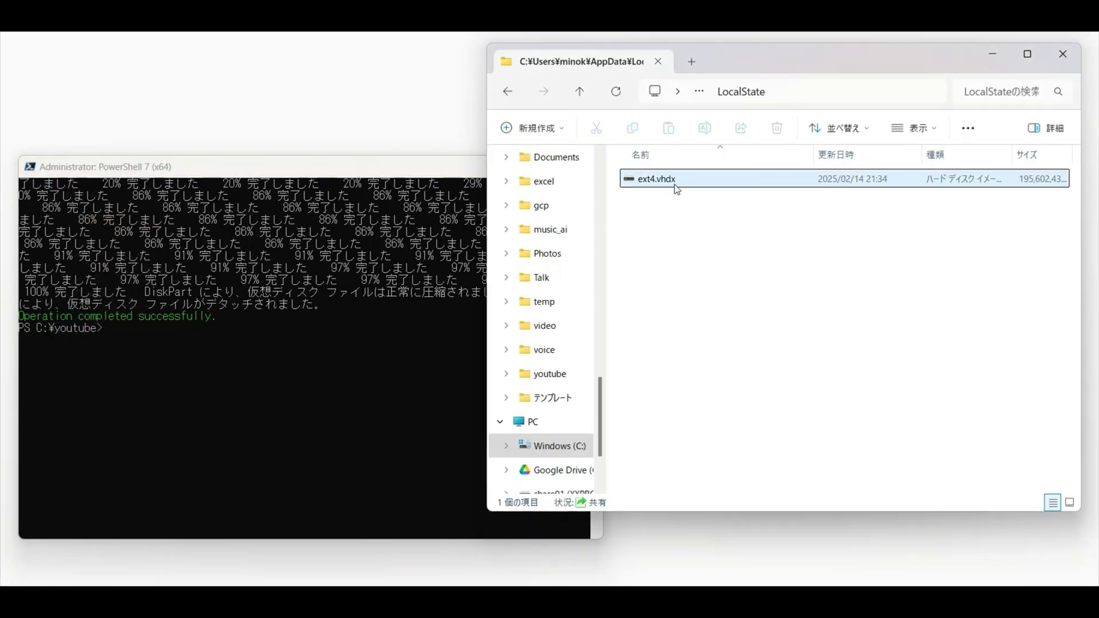
pyautogui.moveTo(657, 183)
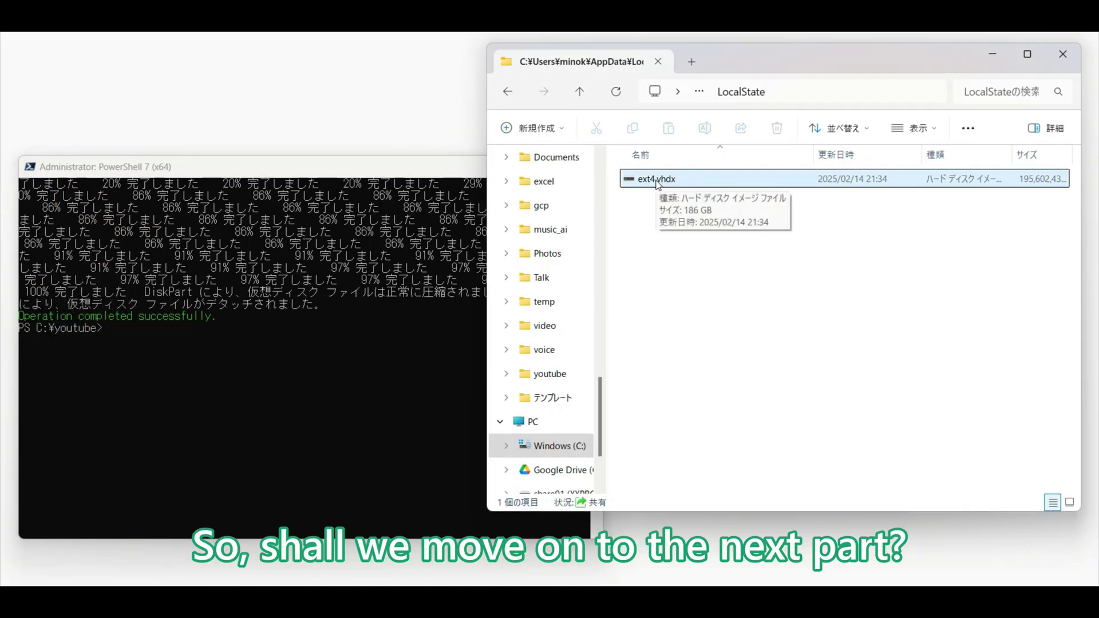
pyautogui.rightClick(658, 183)
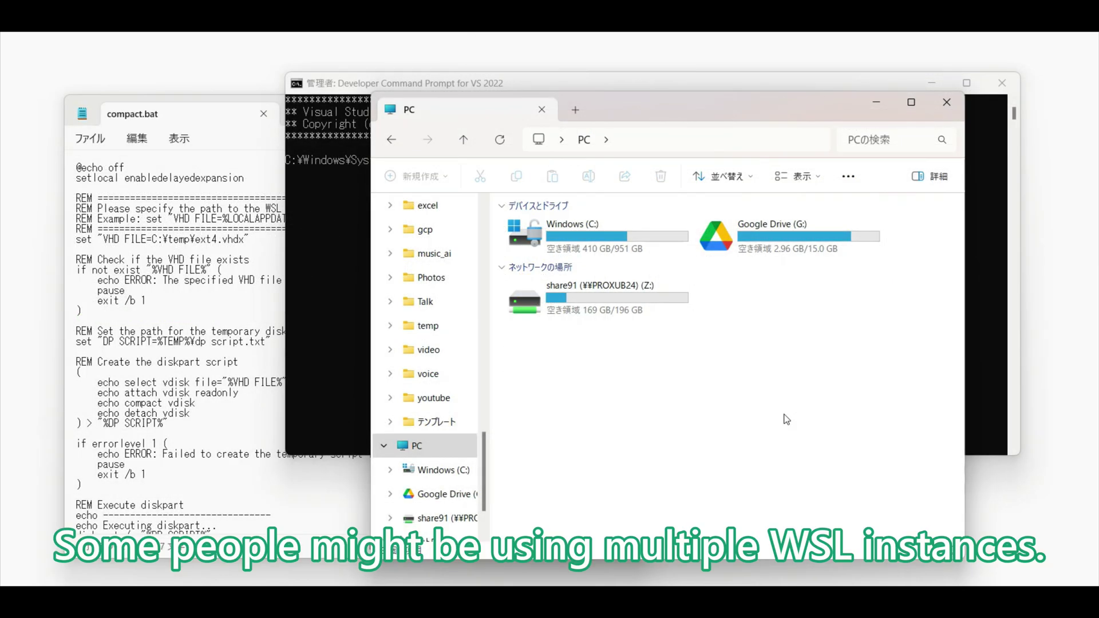
# Open the folder C:\wsl\ubuntu24.04lts in File Explorer and copy its address
pyautogui.doubleClick(601, 247)
pyautogui.scroll(-3, 600, 274)
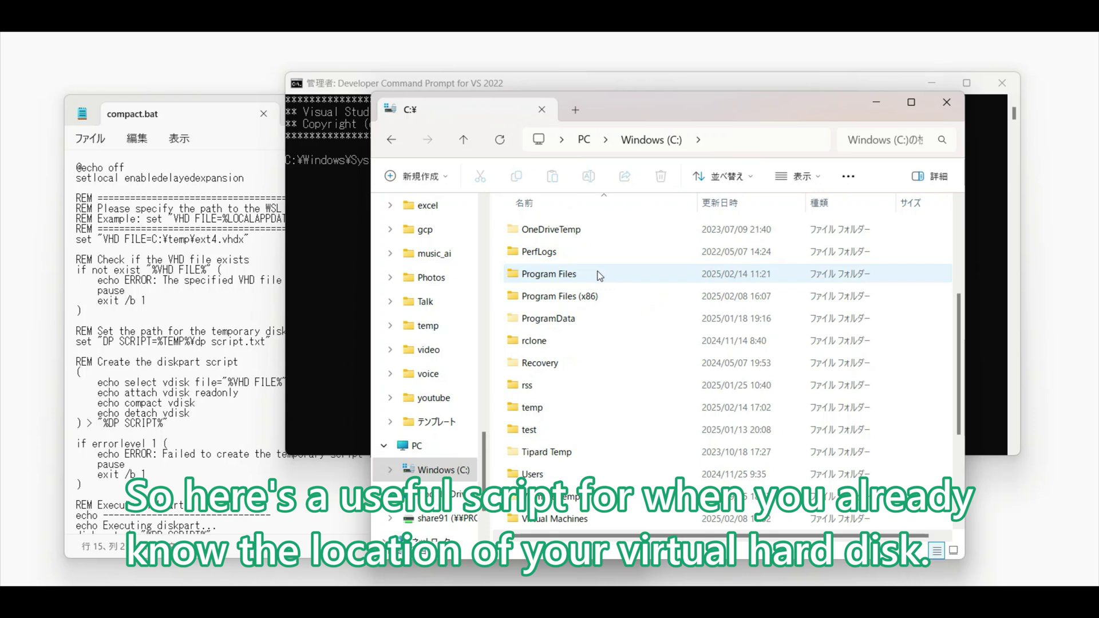
pyautogui.scroll(-3, 598, 276)
pyautogui.click(540, 394)
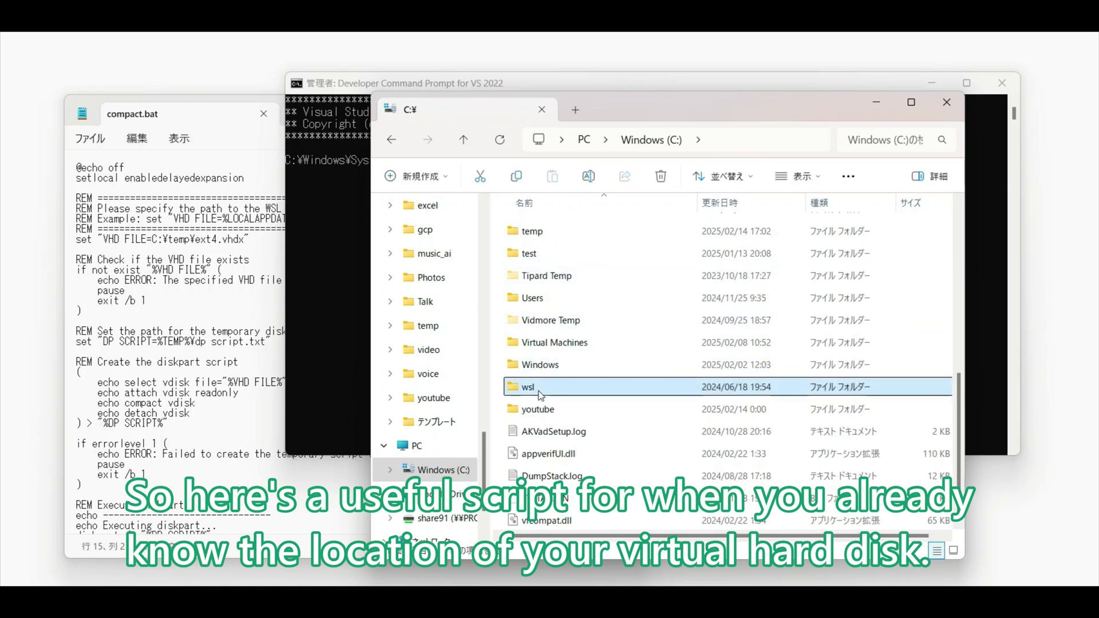
pyautogui.doubleClick(540, 394)
pyautogui.doubleClick(553, 232)
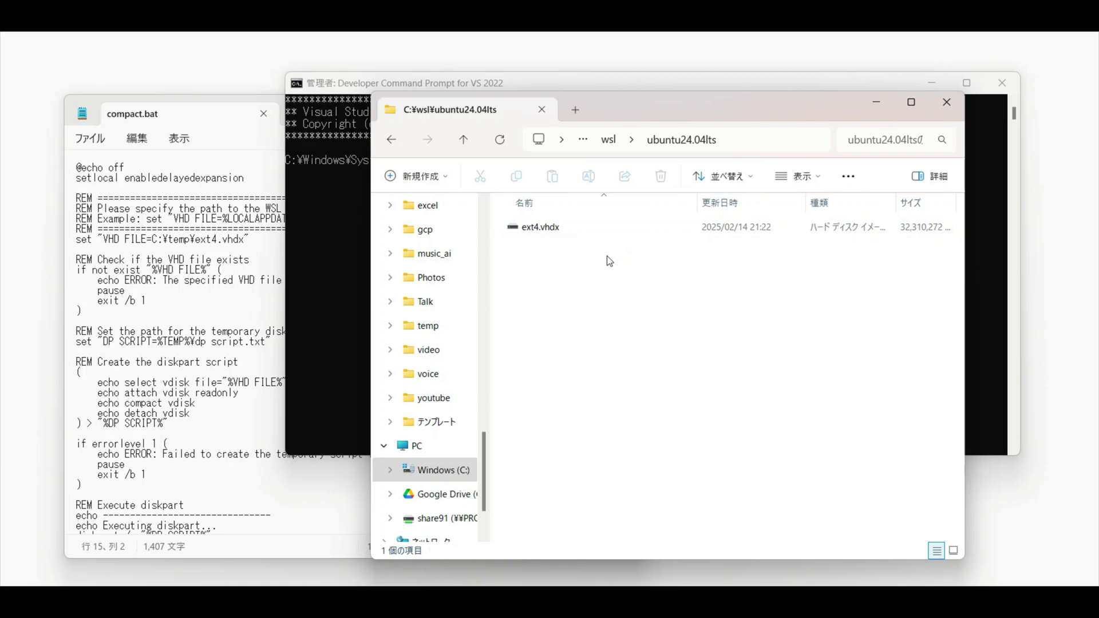
pyautogui.rightClick(627, 142)
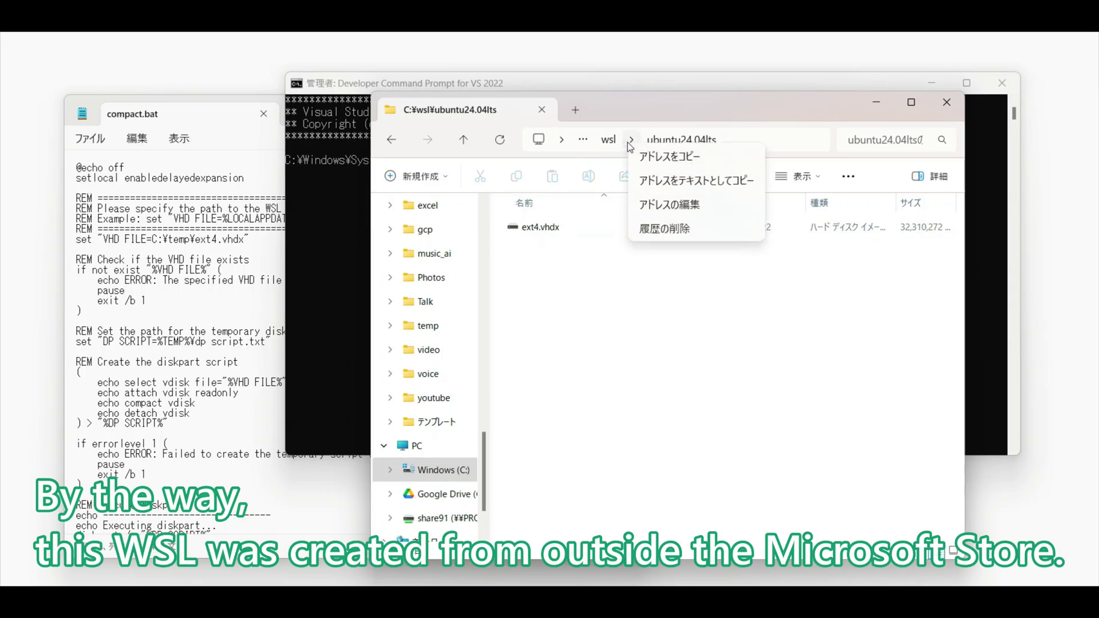
pyautogui.click(634, 159)
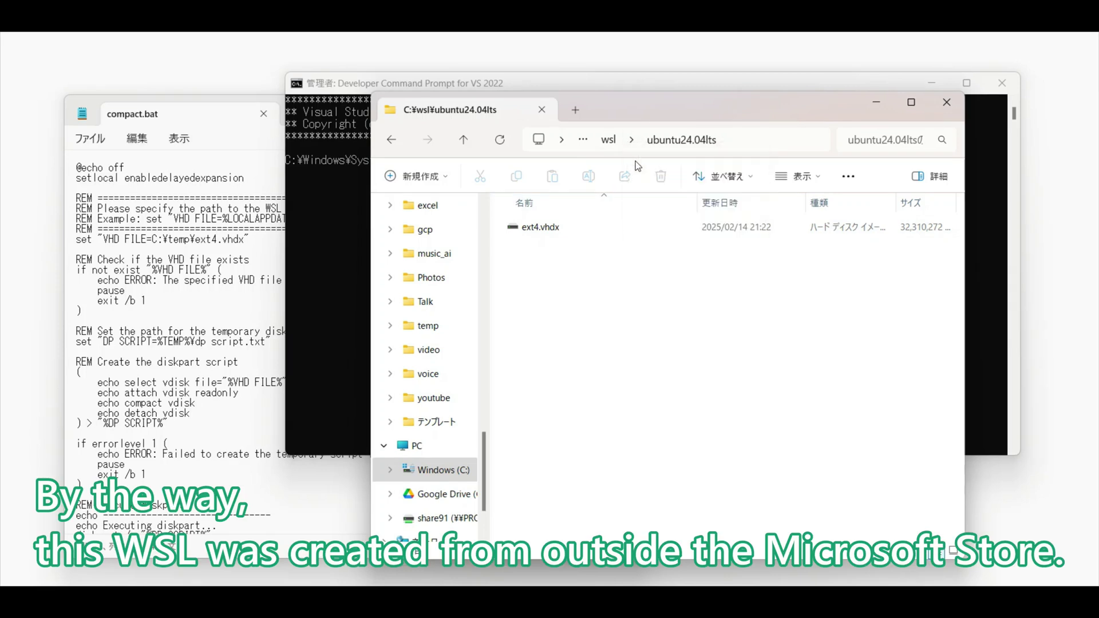
# Set the VHD file path in compact.bat to C:\wsl\ubuntu24.04lts\ext4.vhdx and save the file
pyautogui.click(201, 286)
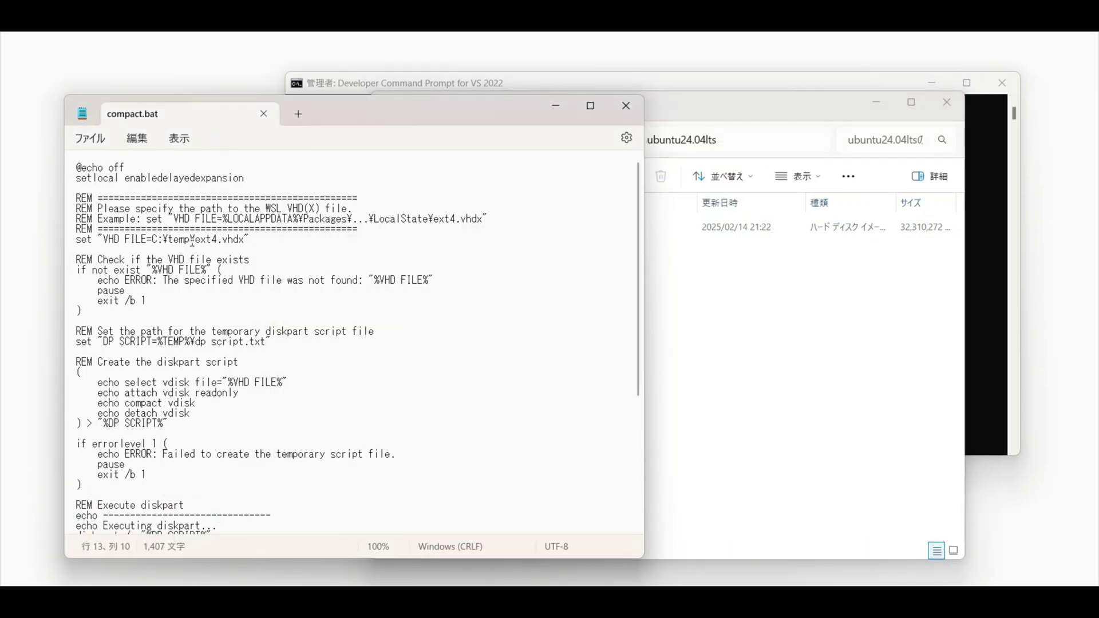
pyautogui.moveTo(192, 241); pyautogui.dragTo(155, 242)
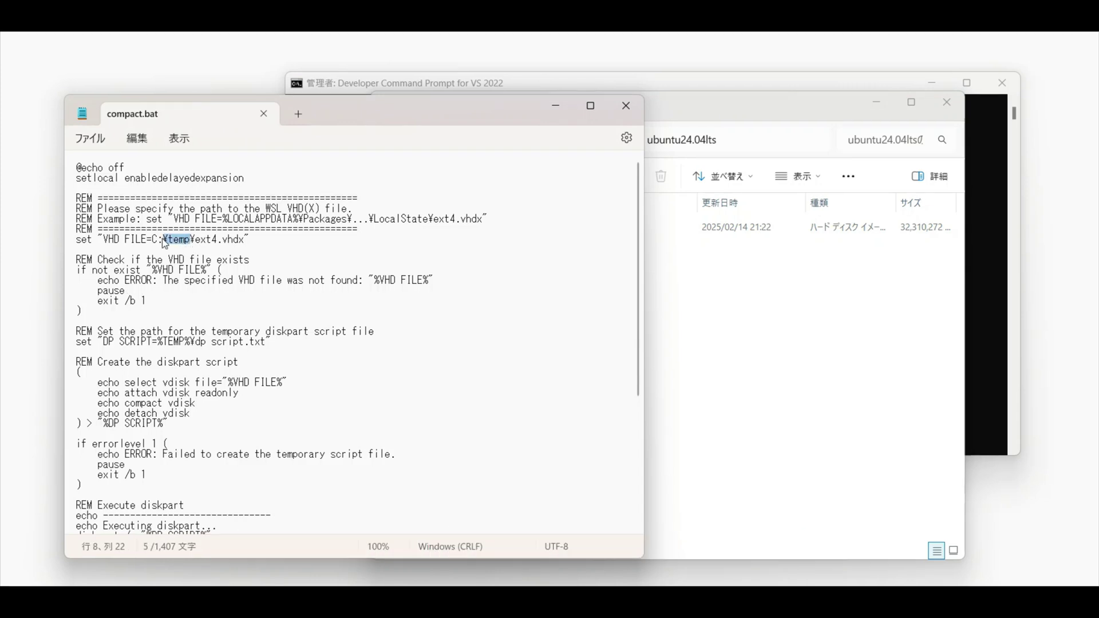
pyautogui.write('C:¥wsl¥ubuntu24.04lts')
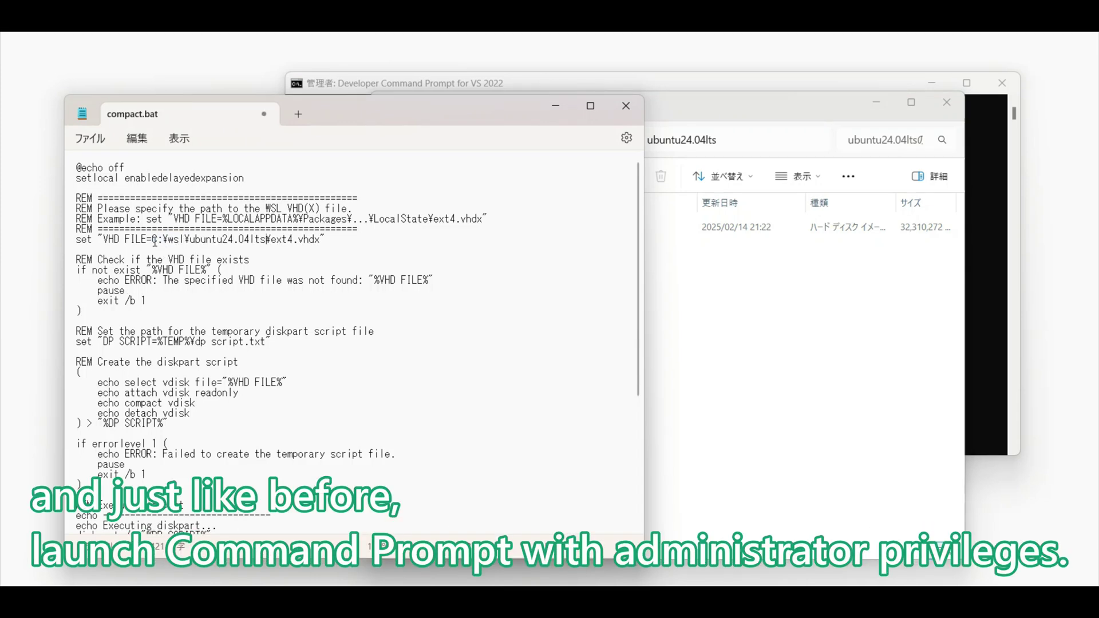
pyautogui.click(317, 240)
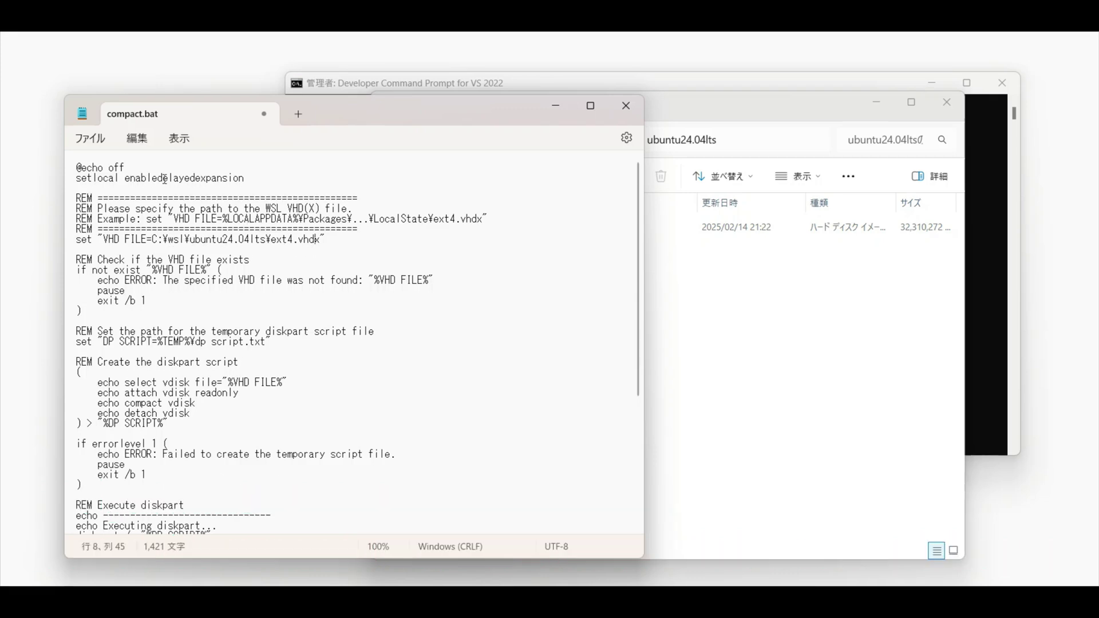
pyautogui.click(90, 139)
pyautogui.click(108, 238)
# Switch to the administrator Developer Command Prompt for VS 2022, change to C:\youtube and list its contents
pyautogui.click(976, 342)
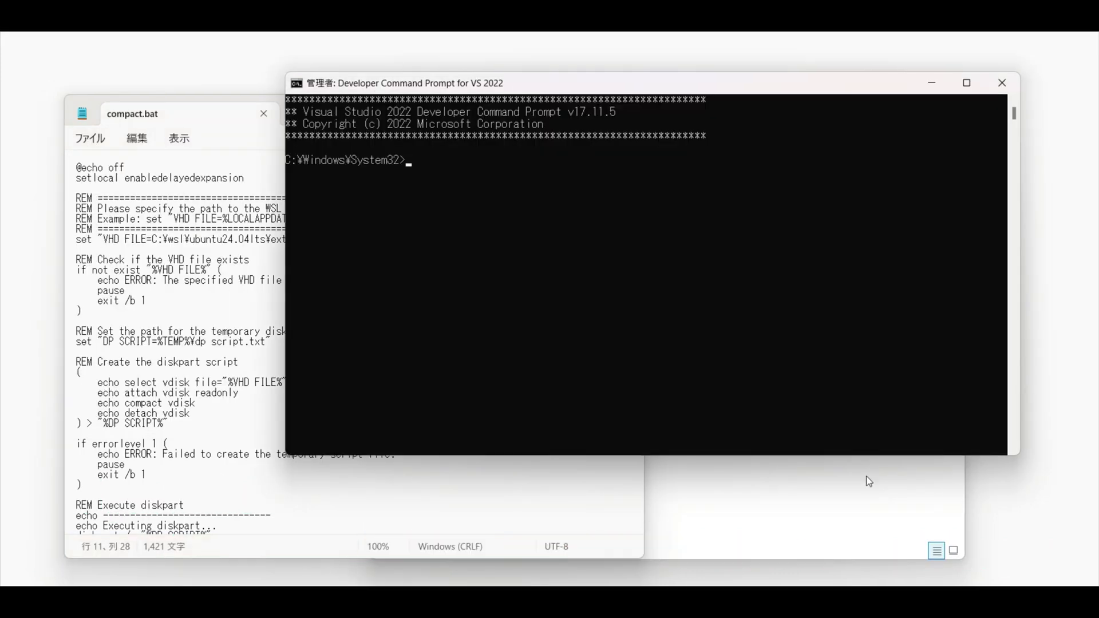
pyautogui.click(864, 478)
pyautogui.hotkey('alt', 'Tab')
pyautogui.click(655, 199)
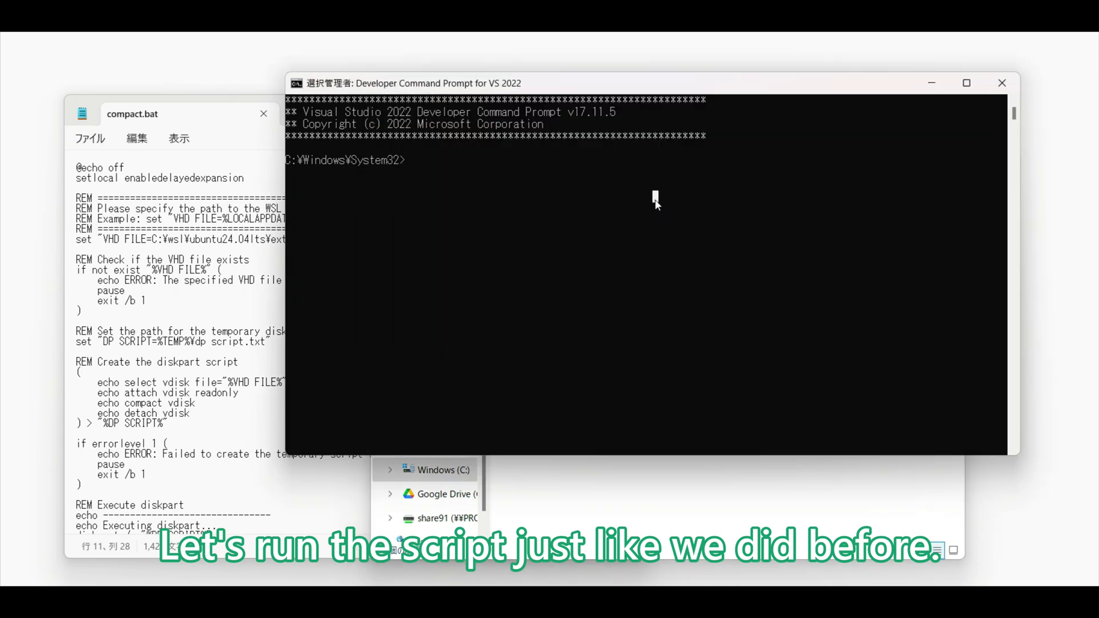
pyautogui.write('cd\\')
pyautogui.press('Return')
pyautogui.write('cd youtube')
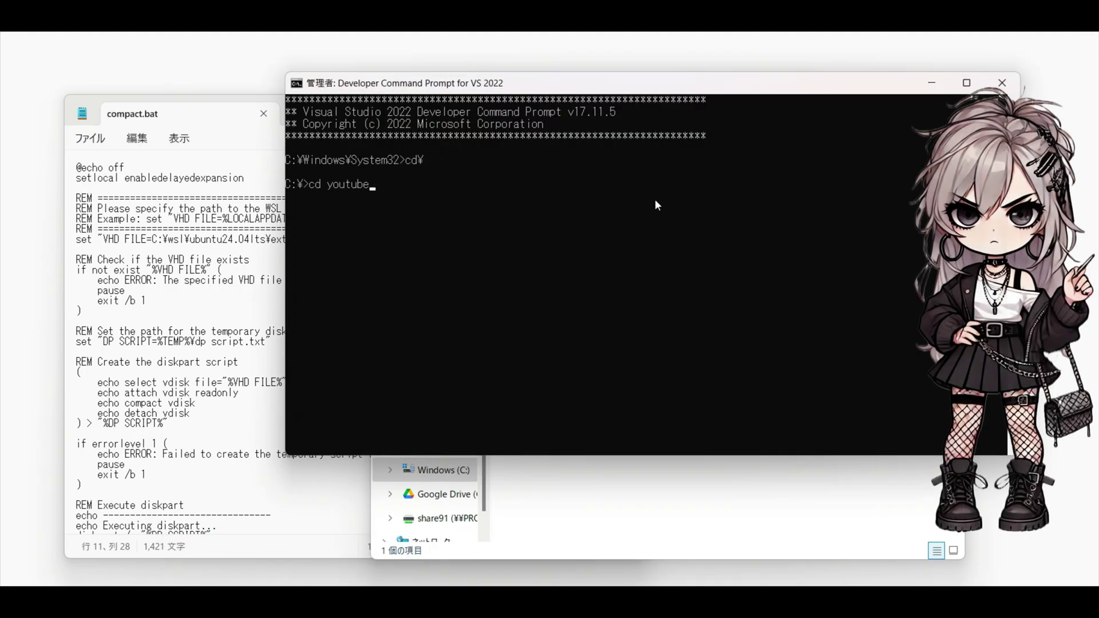
pyautogui.press('Return')
pyautogui.write('dir')
pyautogui.press('Return')
# Run compact.bat to compact the ubuntu24.04lts virtual disk and continue past its closing pause
pyautogui.write('compact')
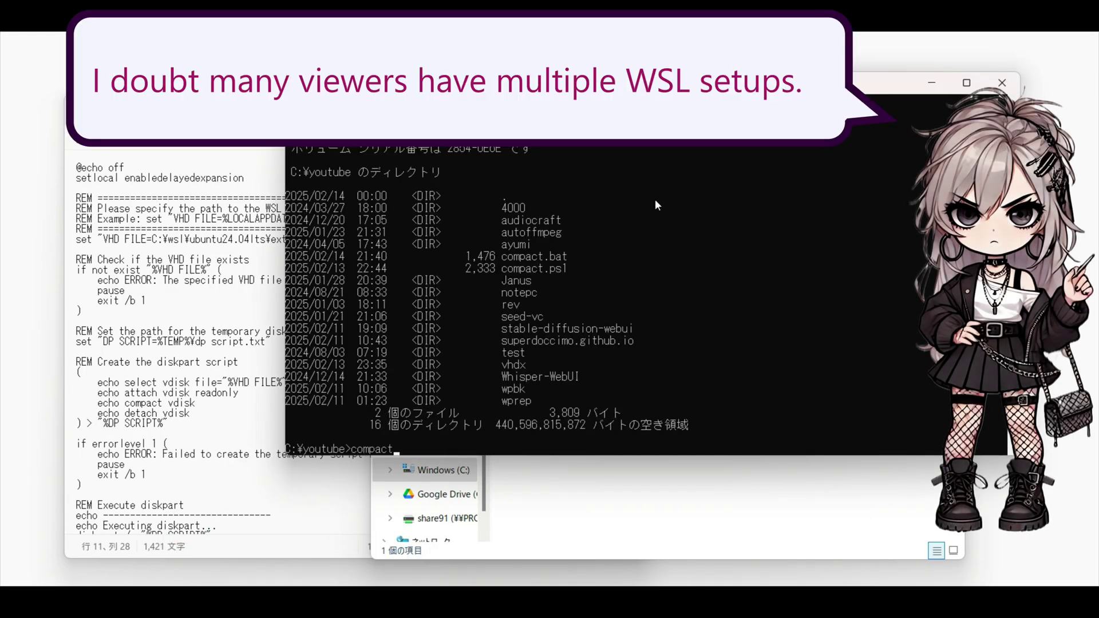
pyautogui.write('.bat')
pyautogui.press('Return')
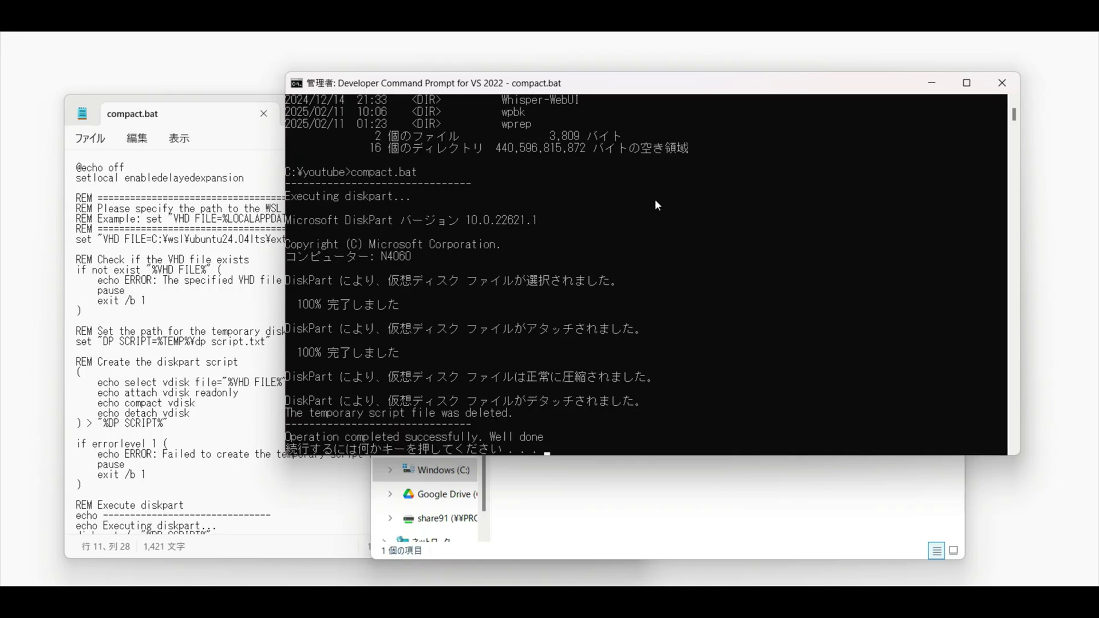
pyautogui.press('Return')
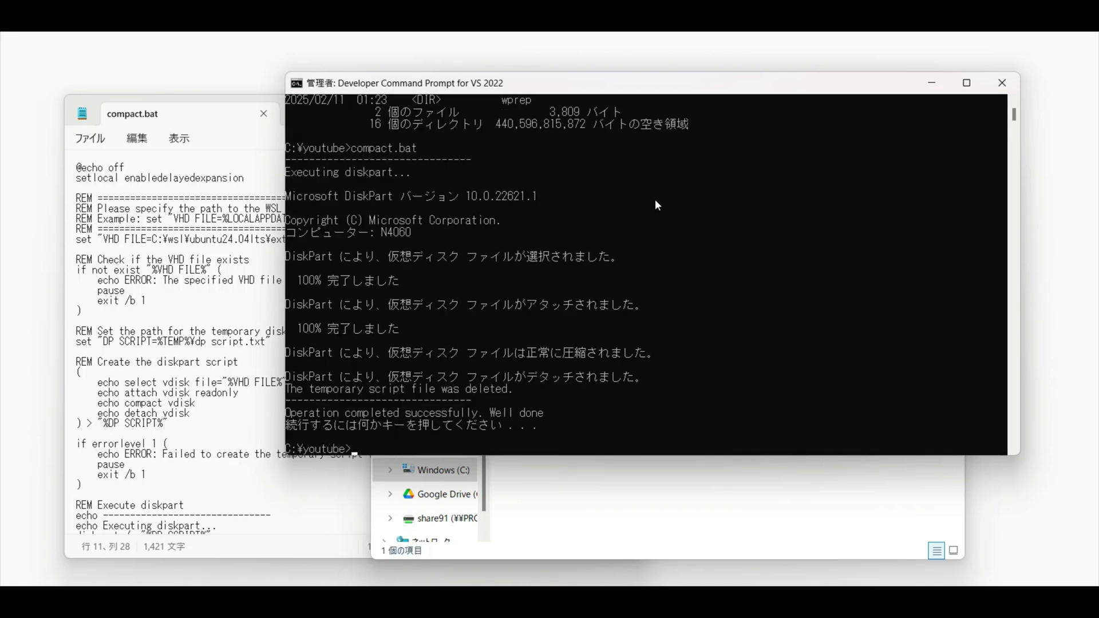
# Check the size of ext4.vhdx in the ubuntu24.04lts folder through its properties, and return to the command prompt
pyautogui.click(629, 492)
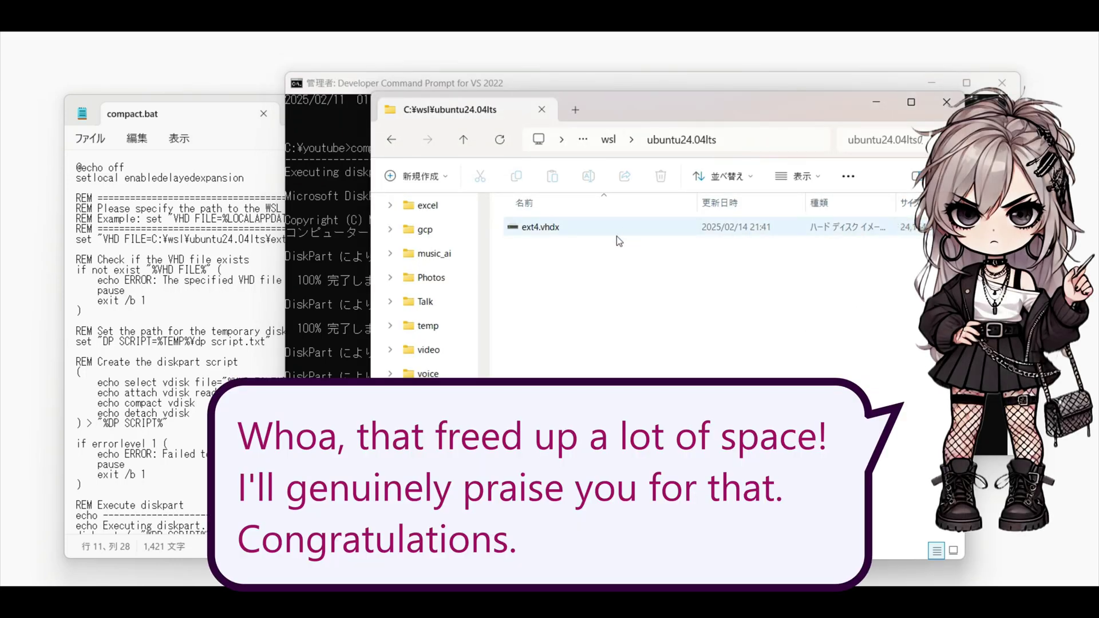
pyautogui.rightClick(556, 232)
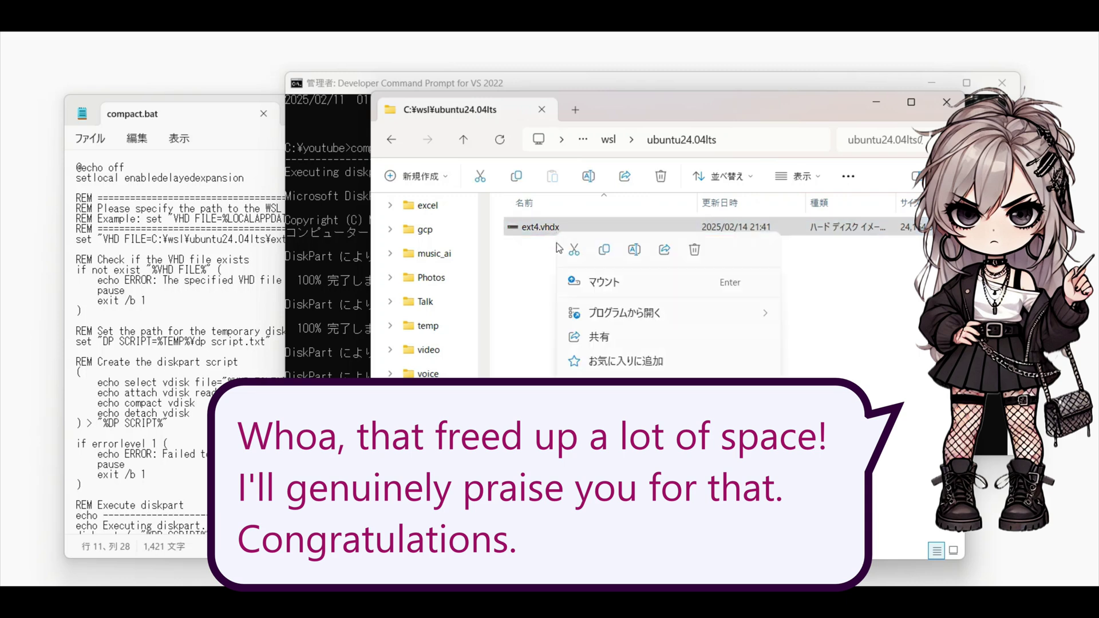
pyautogui.click(695, 427)
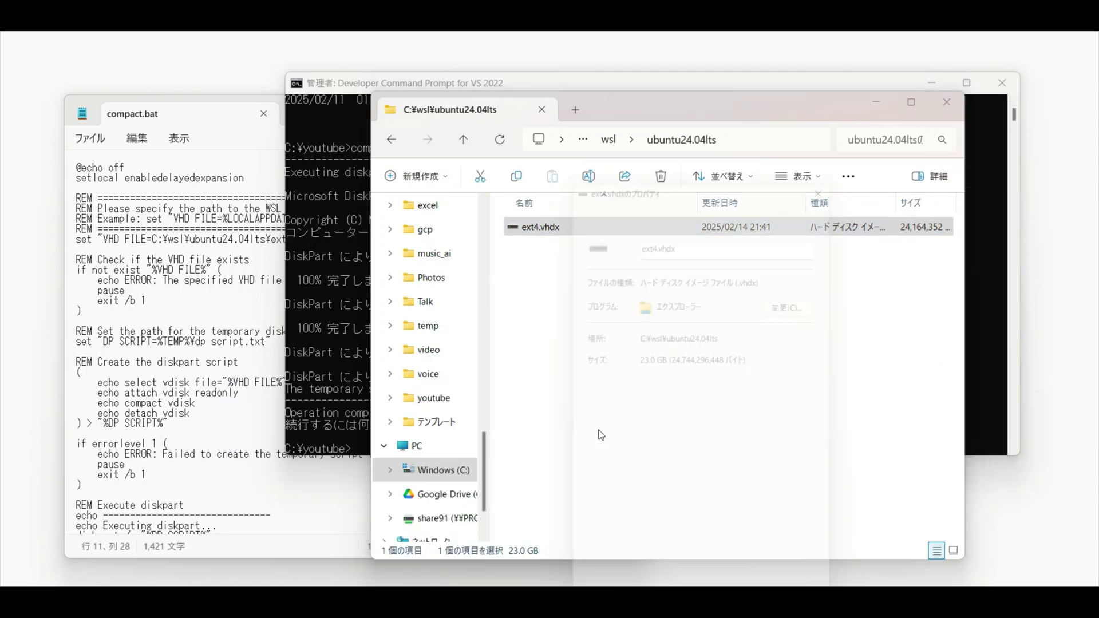
pyautogui.moveTo(695, 176); pyautogui.dragTo(493, 95)
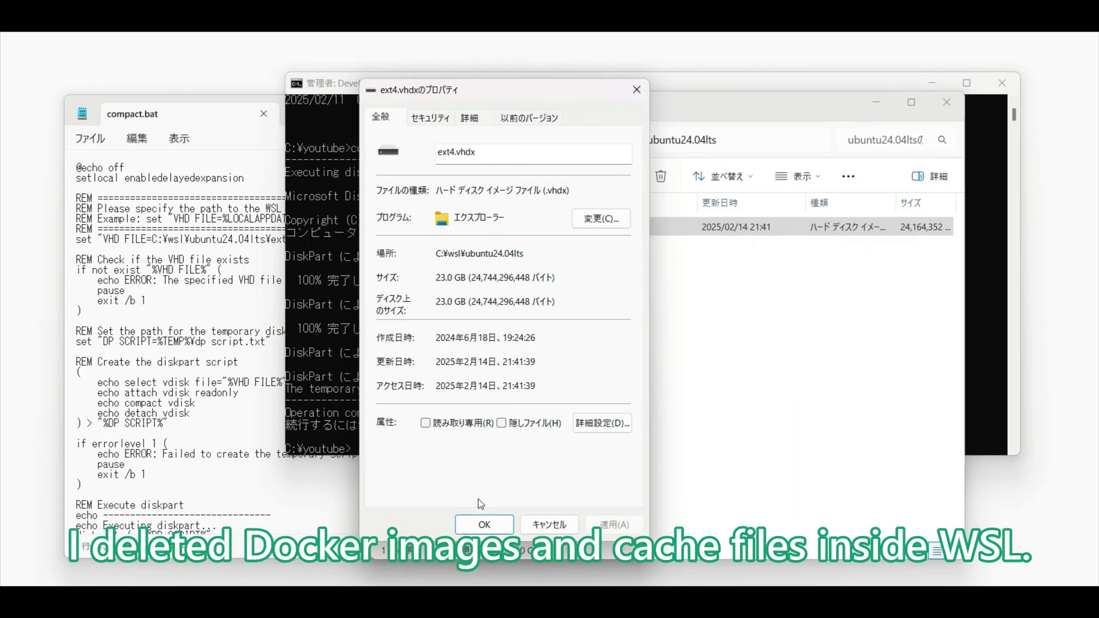
pyautogui.click(484, 524)
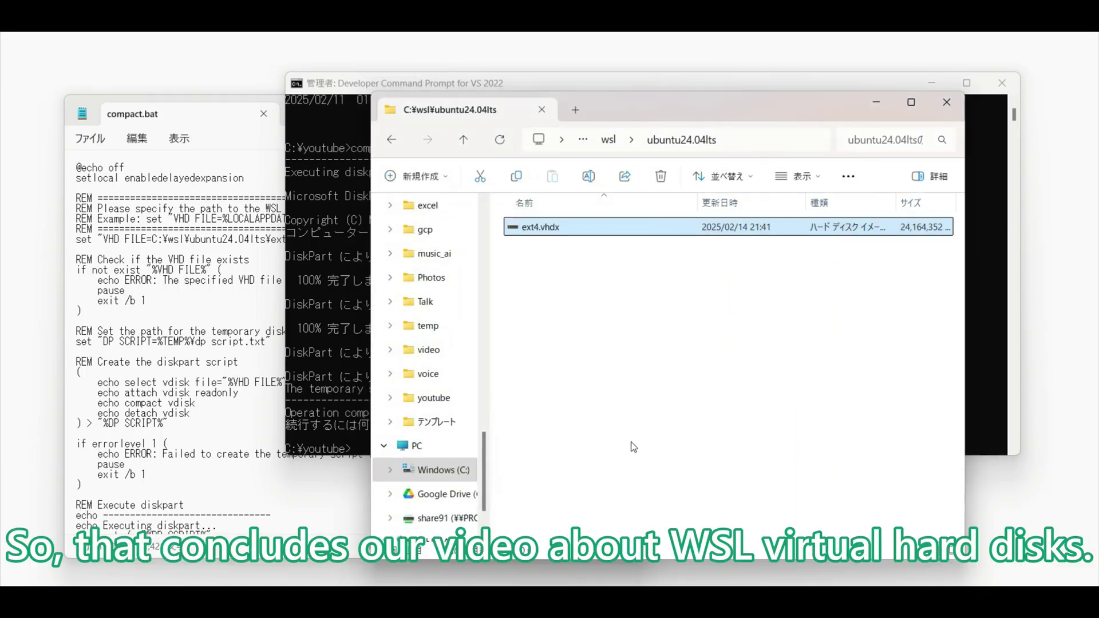
pyautogui.click(348, 359)
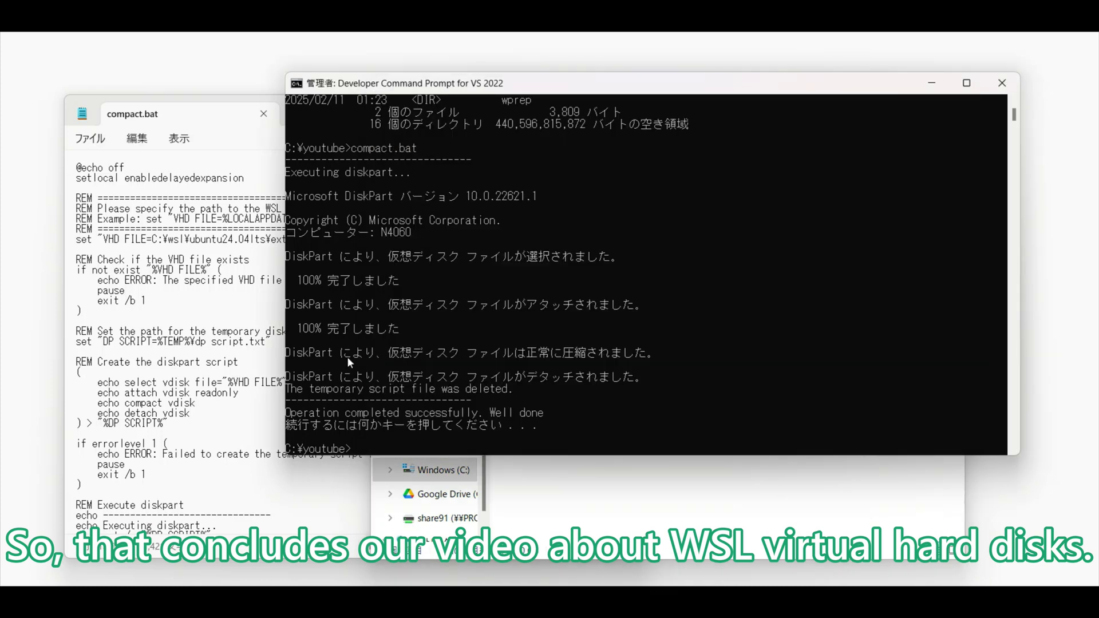